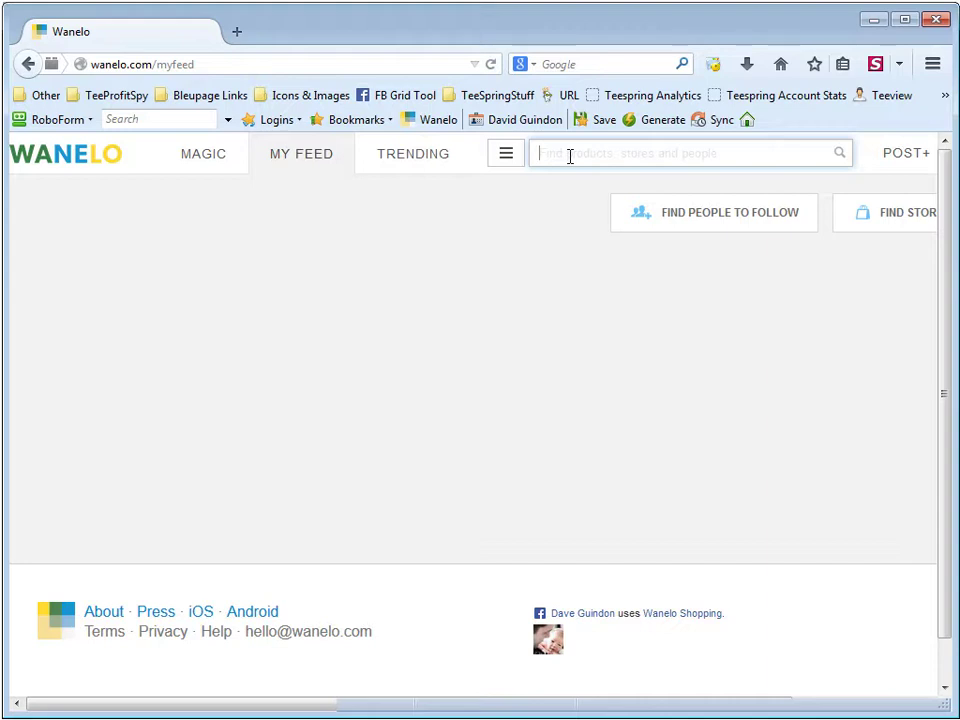
Search Wanelo for "country shirt" and look through the product results
{"action": "type", "text": "country "}
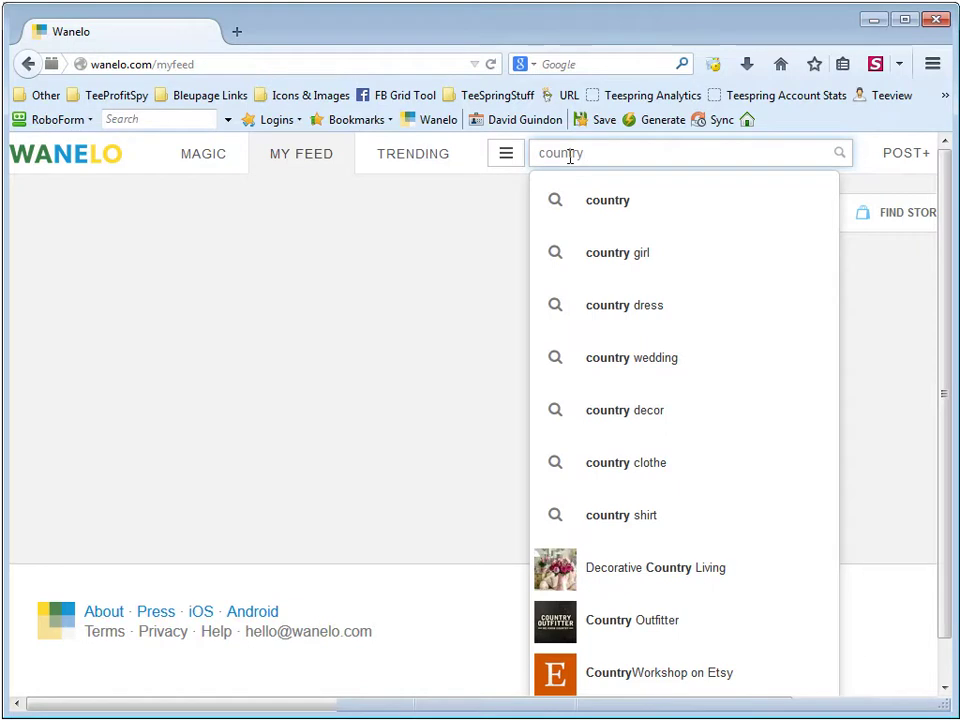
{"action": "type", "text": "shirt"}
{"action": "key", "text": "Return"}
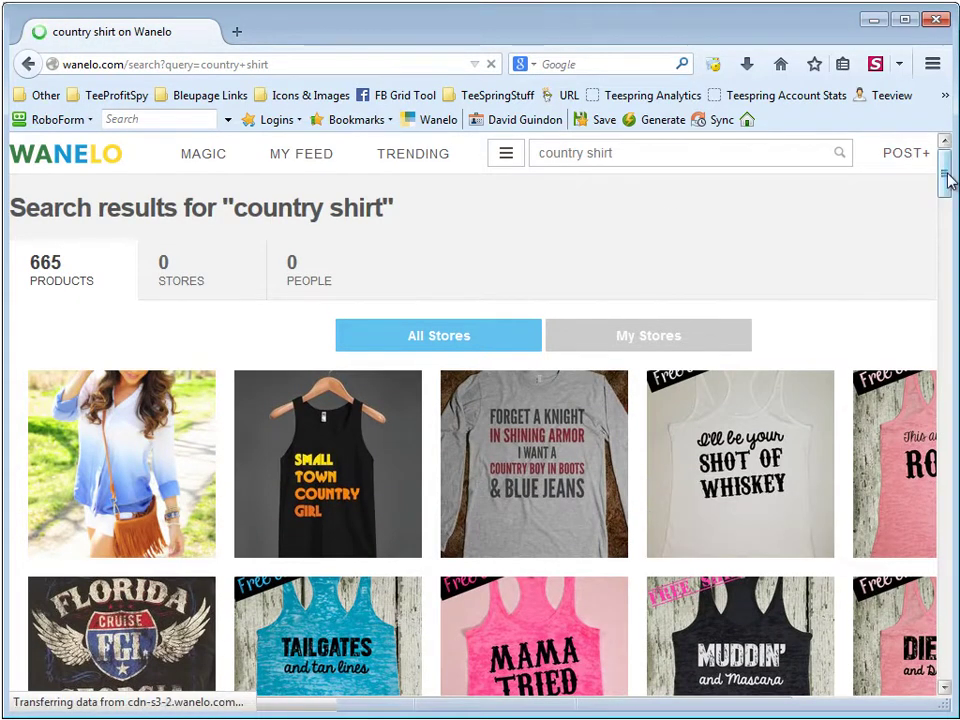
{"action": "mouse_move", "coordinate": [948, 178]}
{"action": "left_mouse_down"}
{"action": "mouse_move", "coordinate": [949, 670]}
{"action": "mouse_move", "coordinate": [944, 163]}
{"action": "left_mouse_up"}
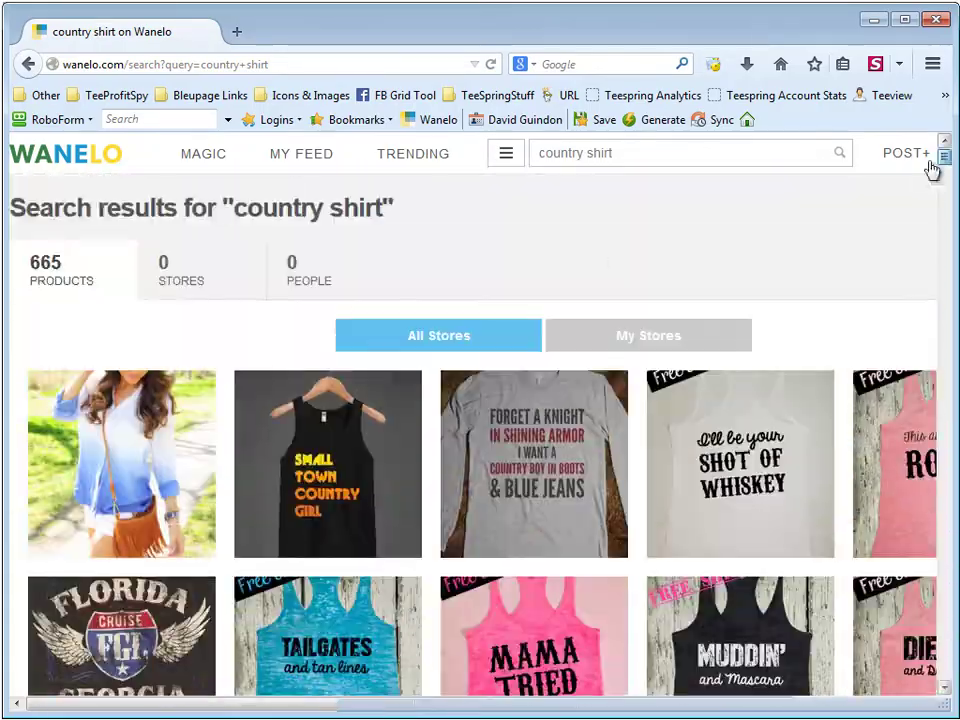
{"action": "scroll", "coordinate": [590, 200], "scroll_direction": "down", "scroll_amount": 2}
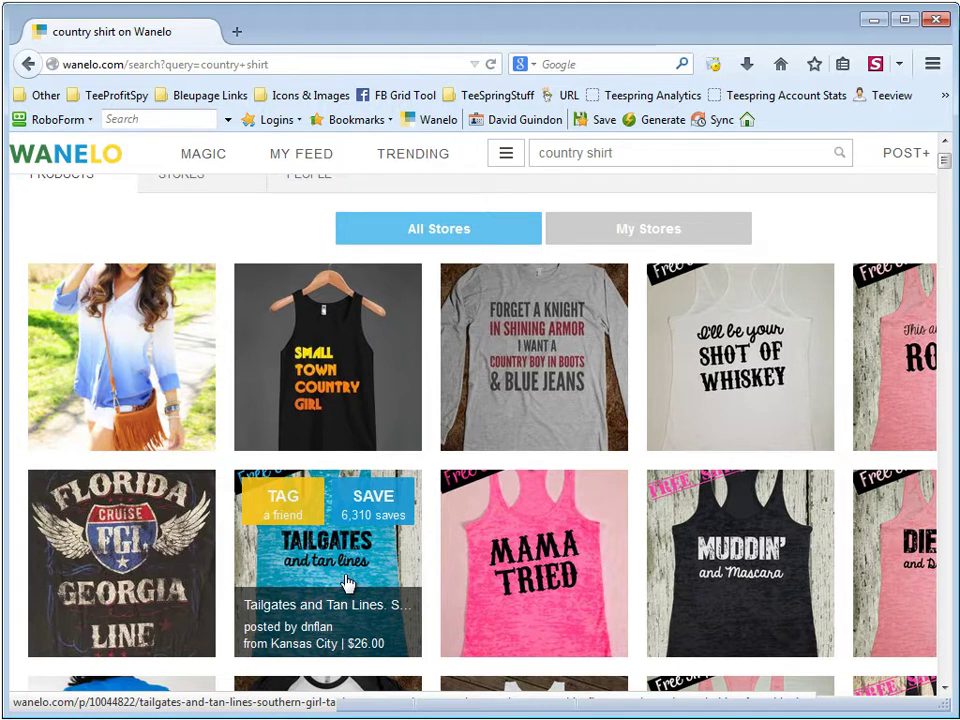
{"action": "scroll", "coordinate": [581, 553], "scroll_direction": "down", "scroll_amount": 5}
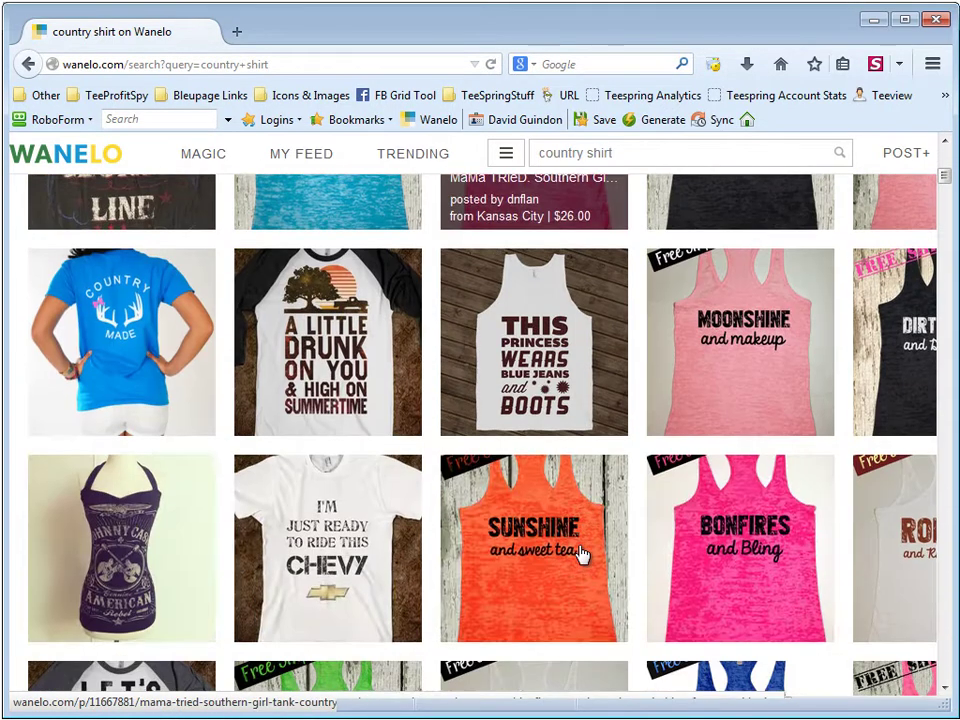
{"action": "scroll", "coordinate": [581, 553], "scroll_direction": "up", "scroll_amount": 6}
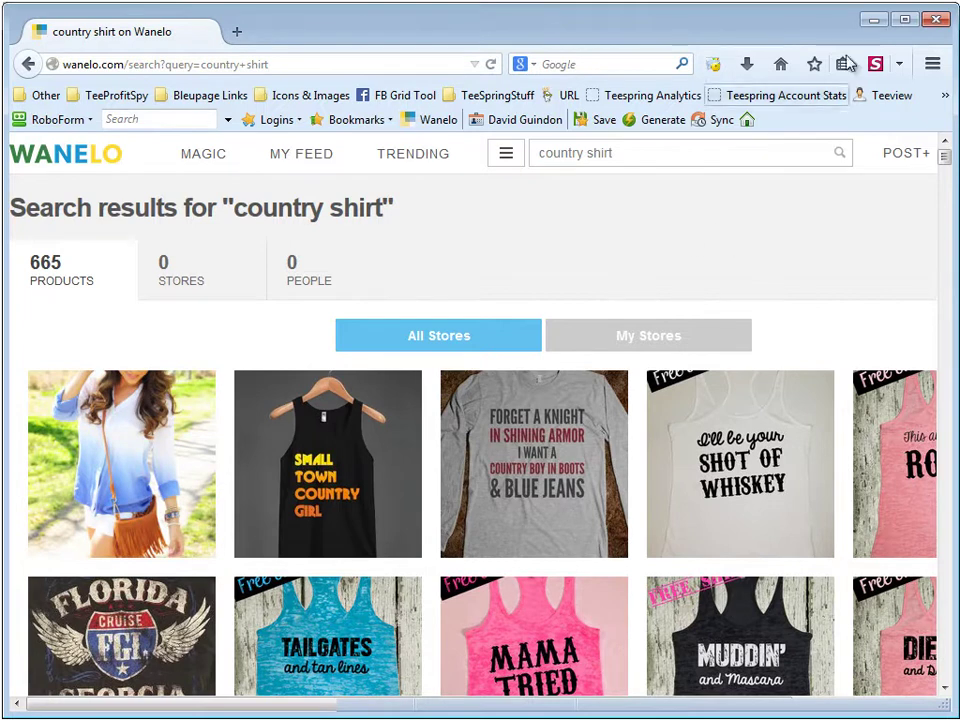
Switch to Tee Inspector and run a Wanelo search for "country girl" with a maximum of 120 results
{"action": "left_click", "coordinate": [875, 20]}
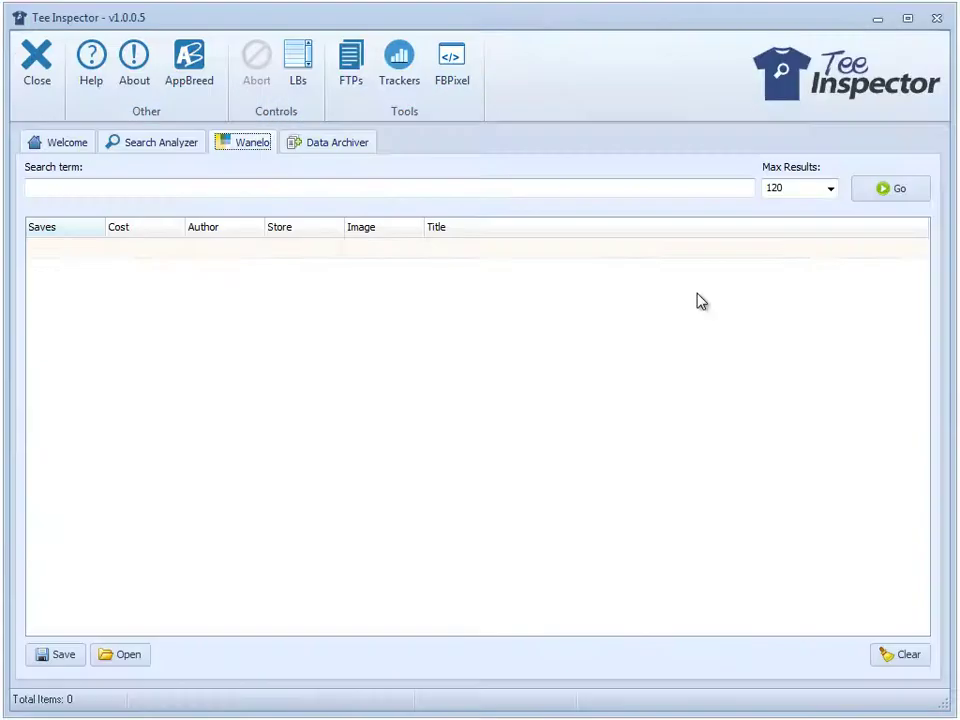
{"action": "left_click", "coordinate": [242, 191]}
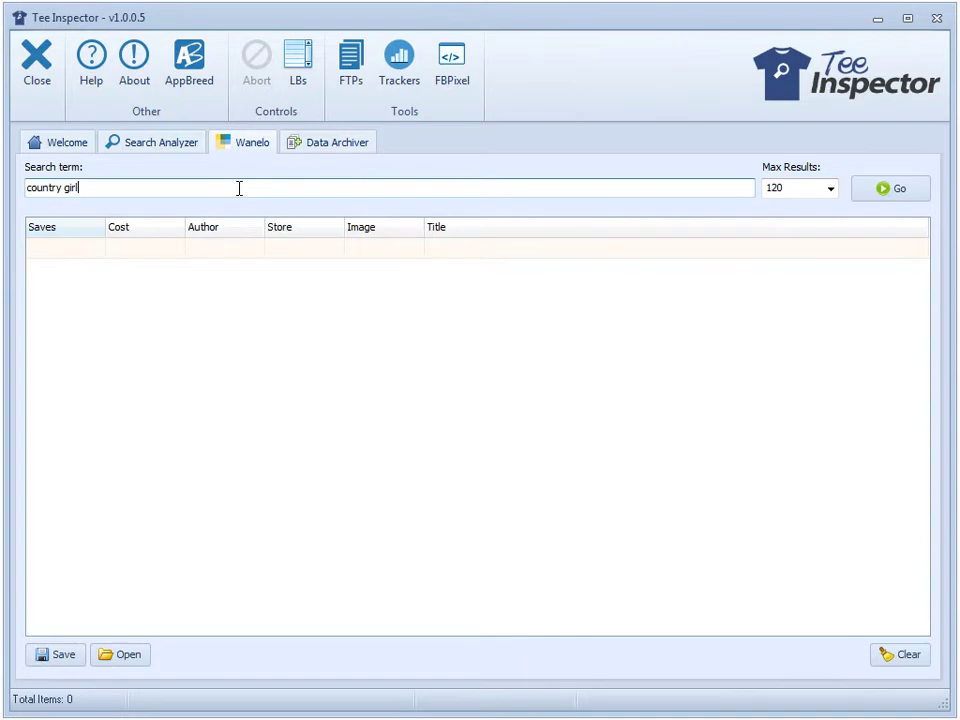
{"action": "type", "text": "country girl"}
{"action": "key", "text": "Return"}
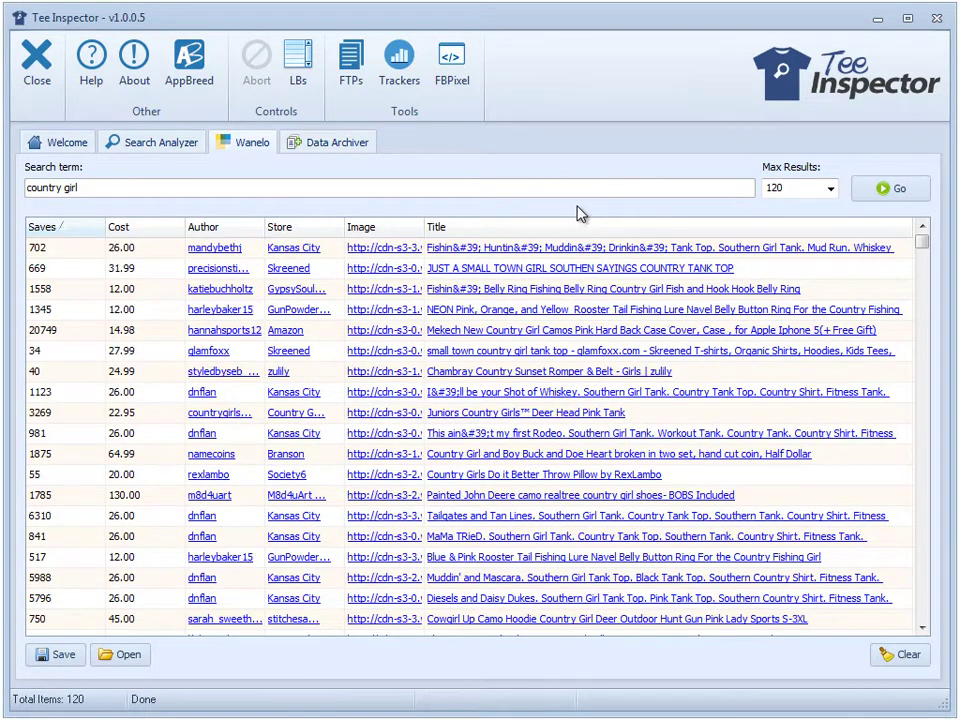
{"action": "left_click", "coordinate": [783, 198]}
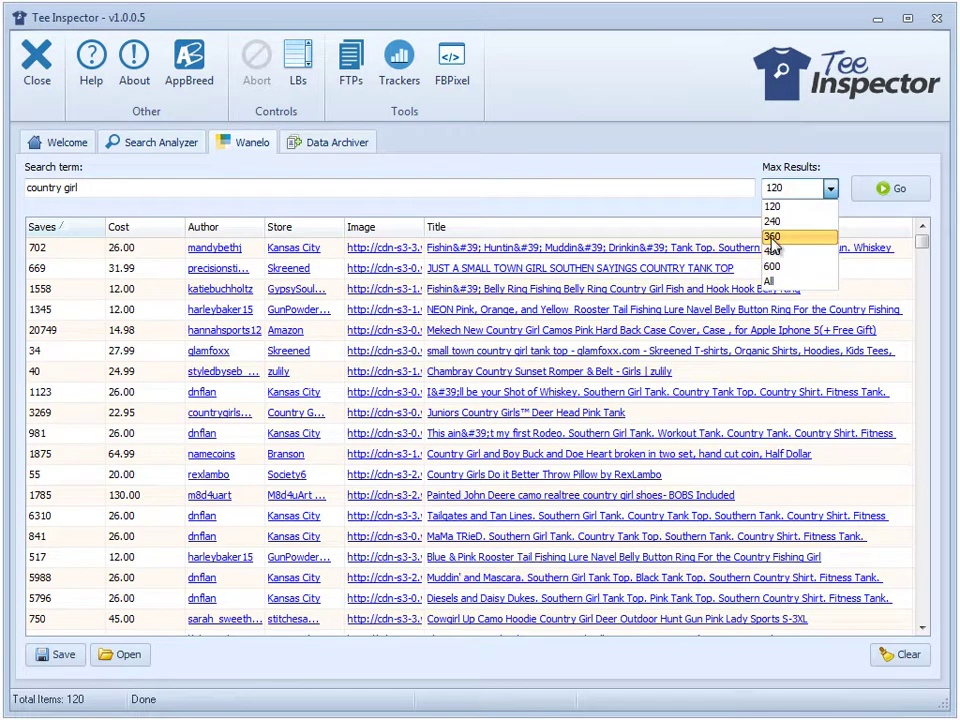
{"action": "left_click", "coordinate": [695, 150]}
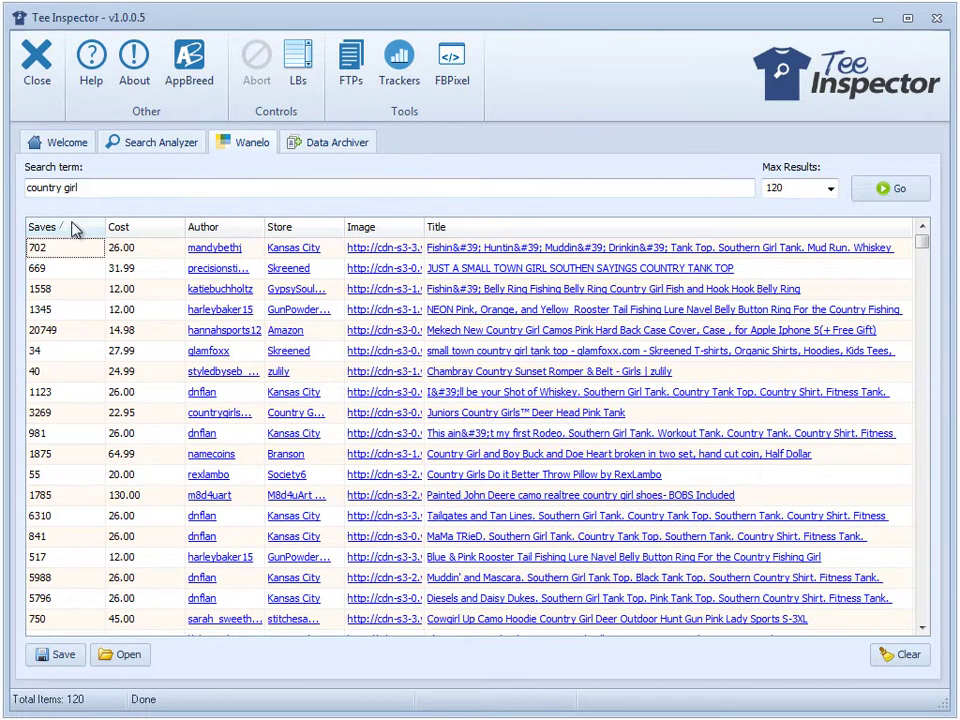
Sort the results by saves from highest to lowest and preview the images of the three most-saved products
{"action": "left_click", "coordinate": [73, 228]}
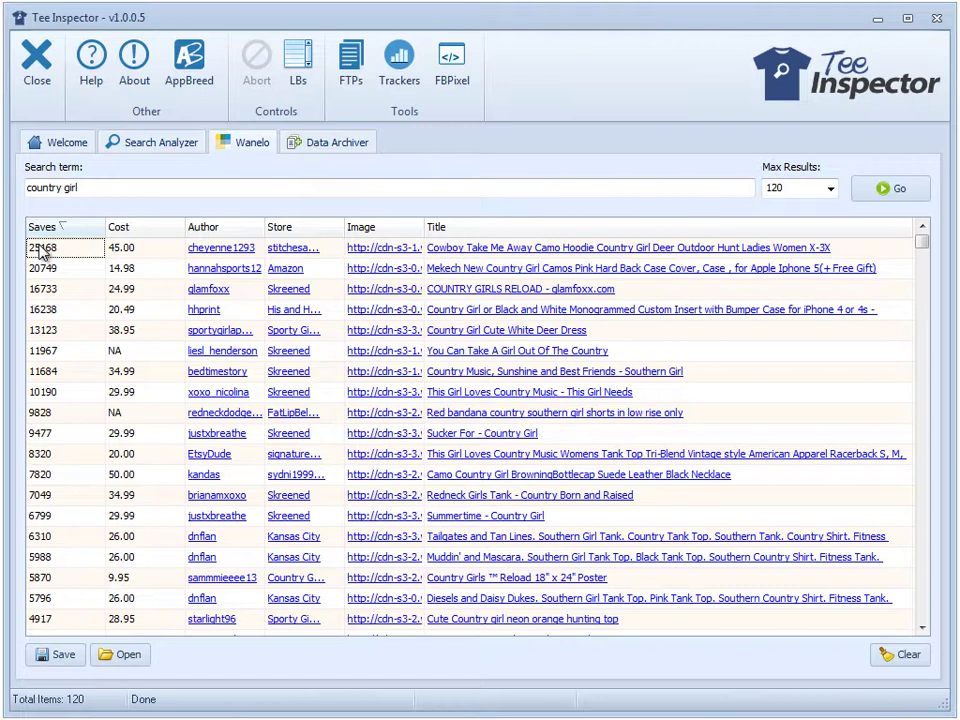
{"action": "left_click", "coordinate": [371, 252]}
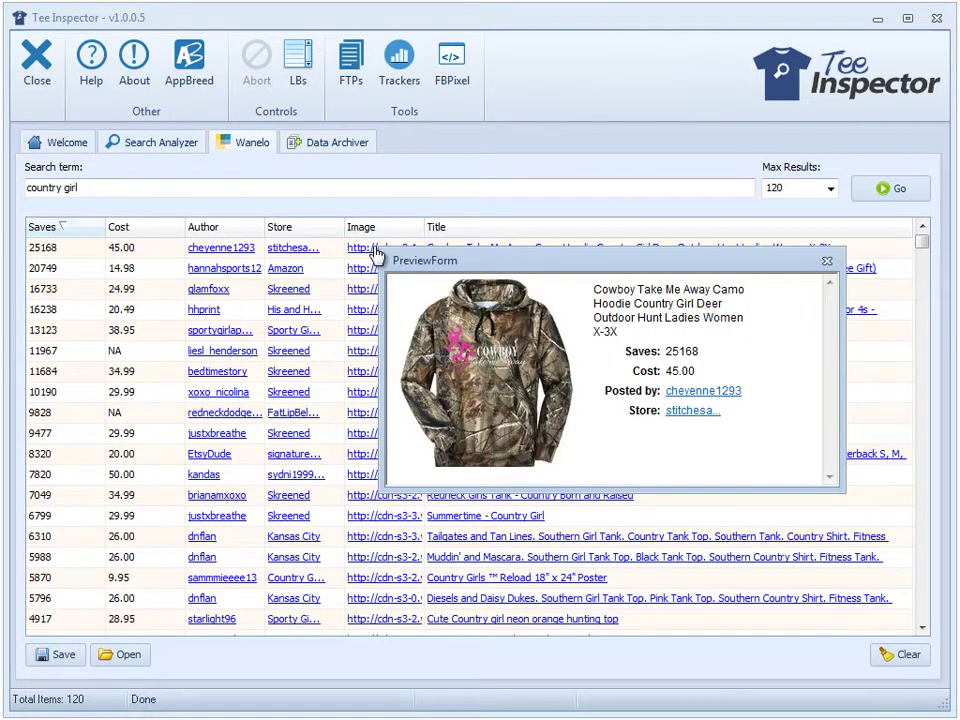
{"action": "left_click", "coordinate": [367, 271]}
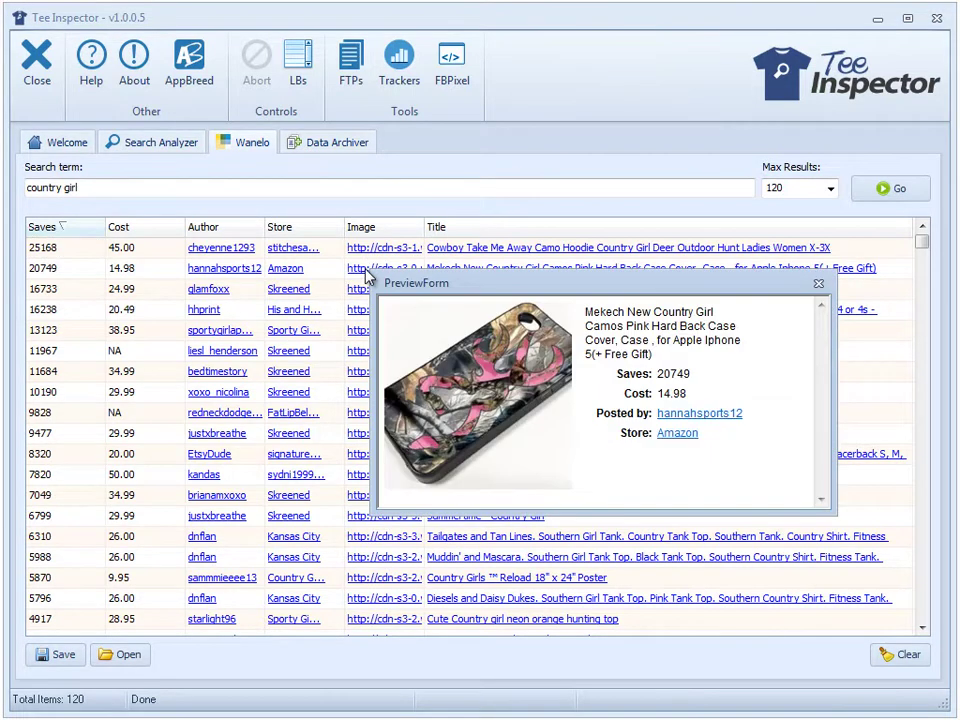
{"action": "left_click", "coordinate": [368, 290]}
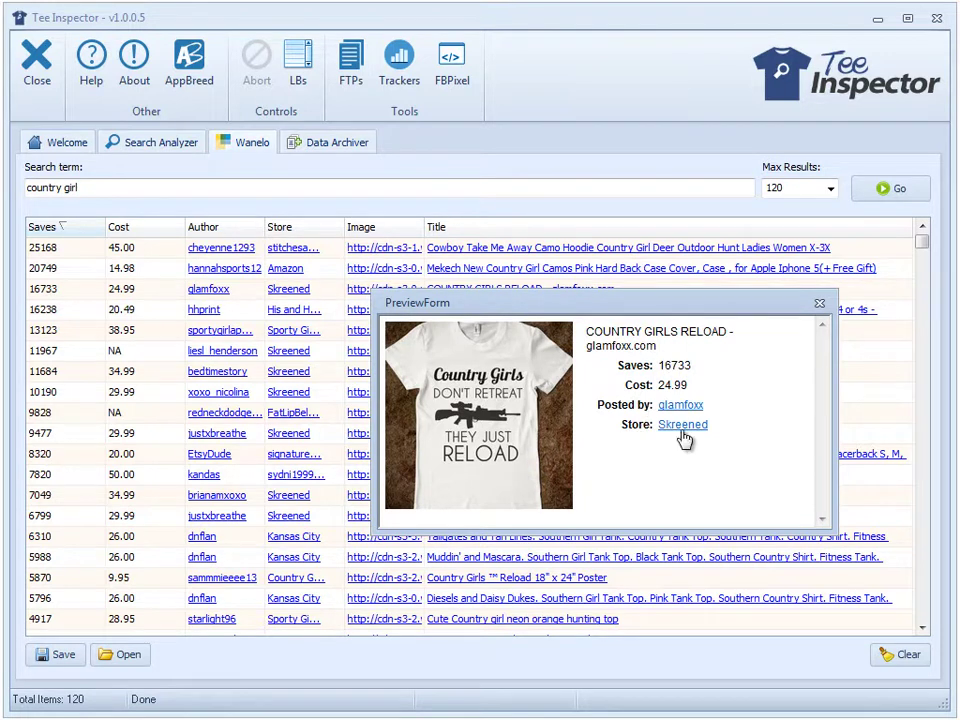
{"action": "left_click", "coordinate": [819, 302]}
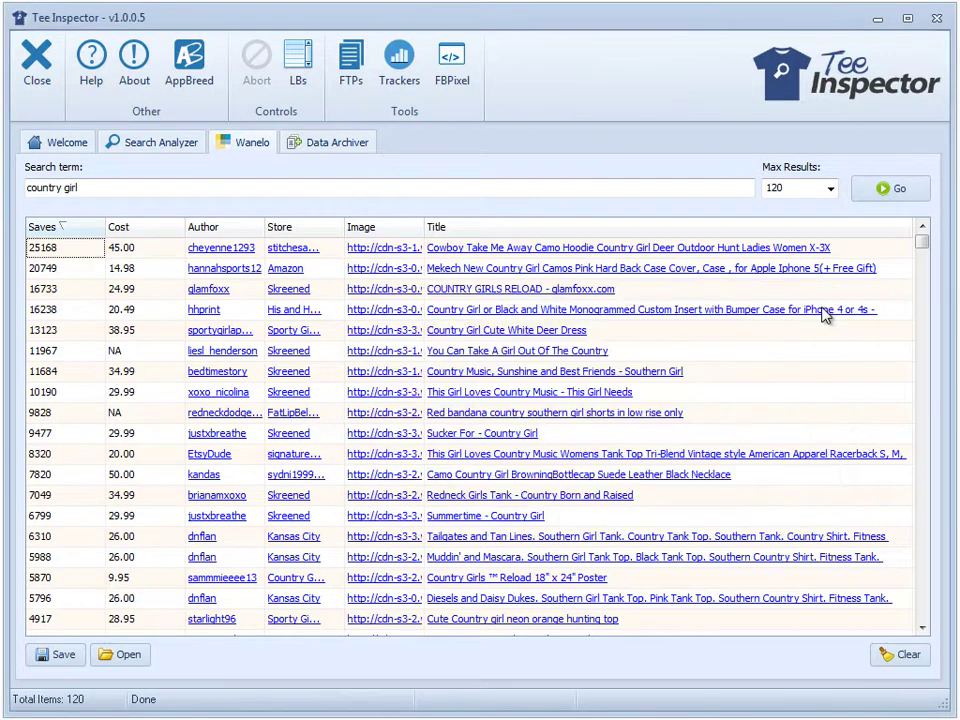
Try sorting the results by store, saves, cost and author, finishing with the store names in ascending order
{"action": "left_click", "coordinate": [297, 229]}
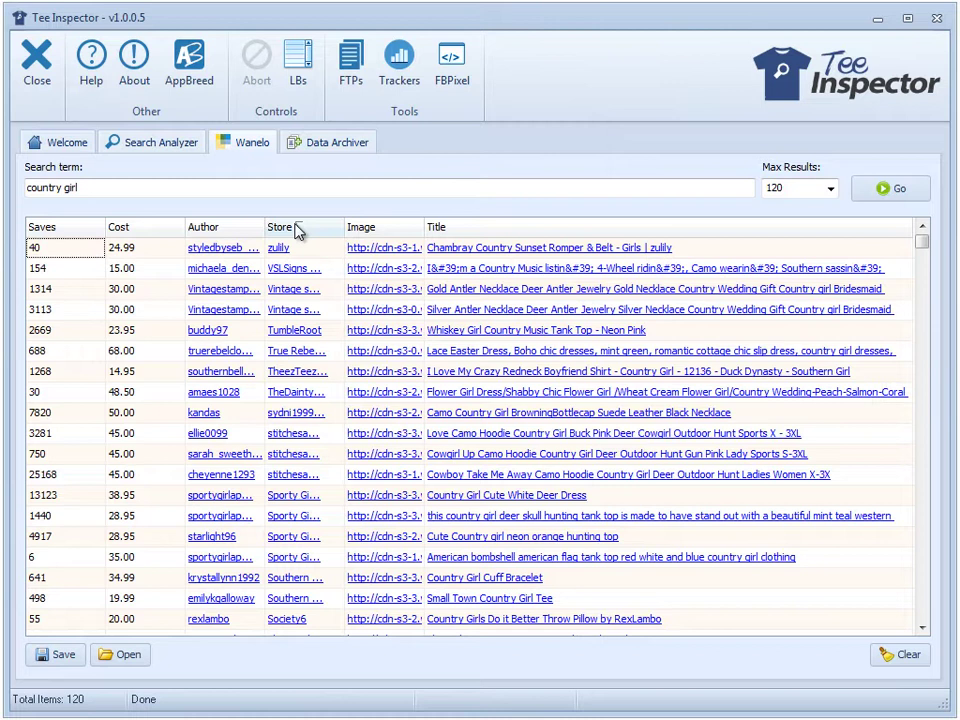
{"action": "left_click", "coordinate": [55, 229]}
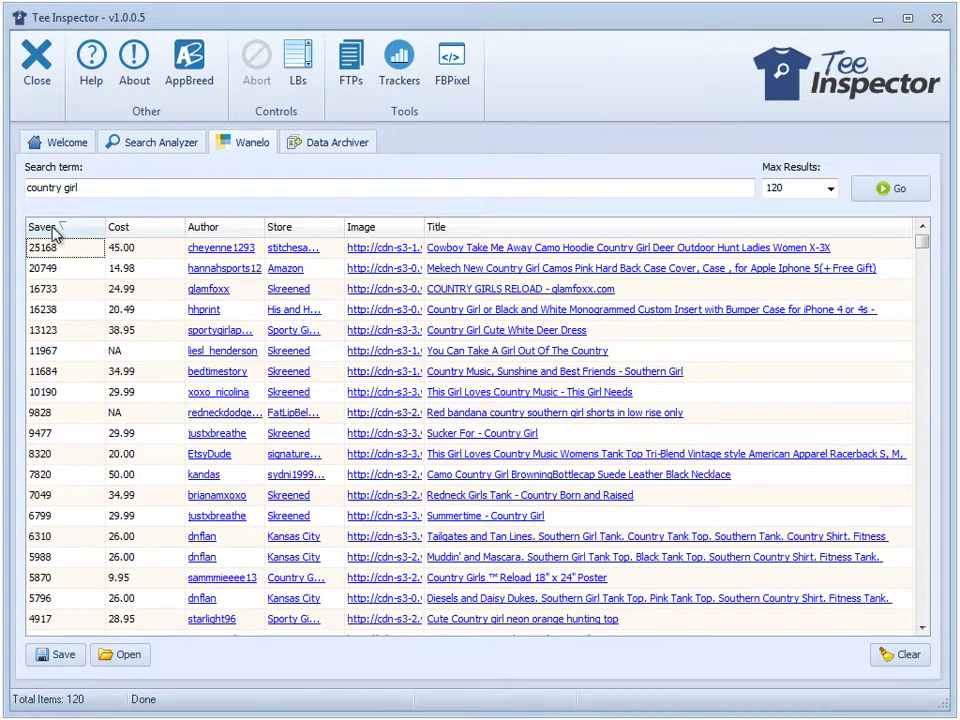
{"action": "left_click", "coordinate": [122, 230]}
{"action": "left_click", "coordinate": [220, 230]}
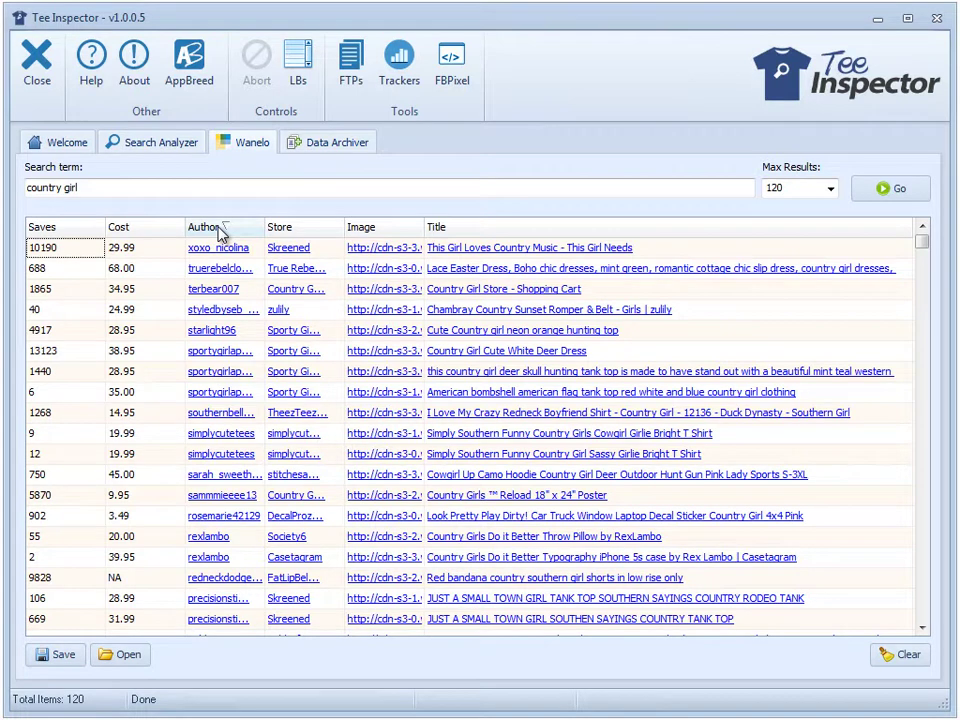
{"action": "left_click", "coordinate": [306, 231]}
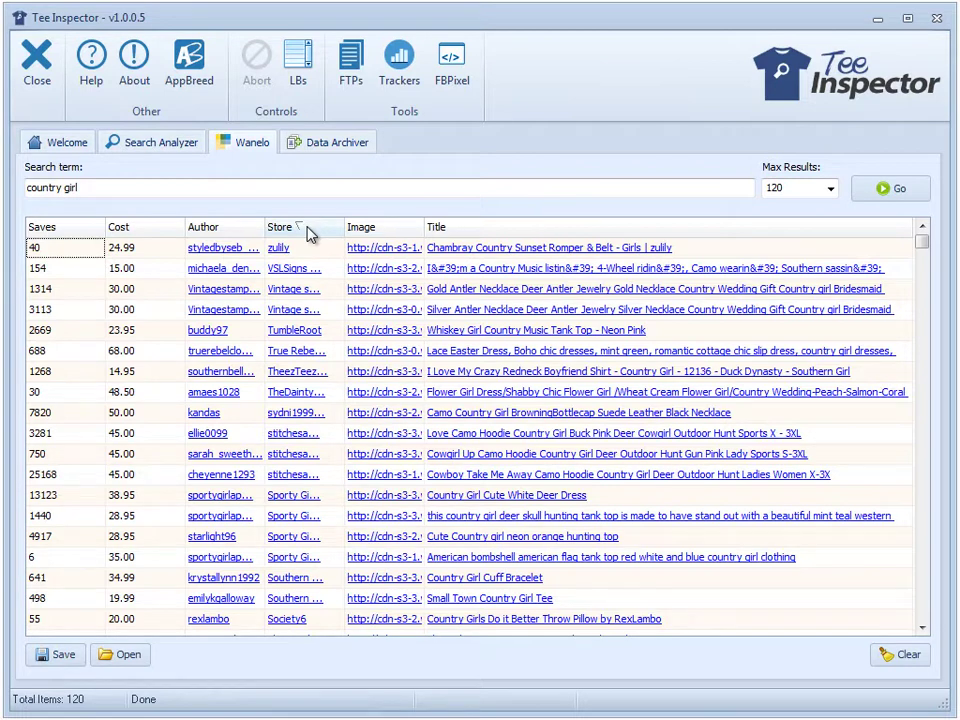
{"action": "left_click", "coordinate": [306, 231]}
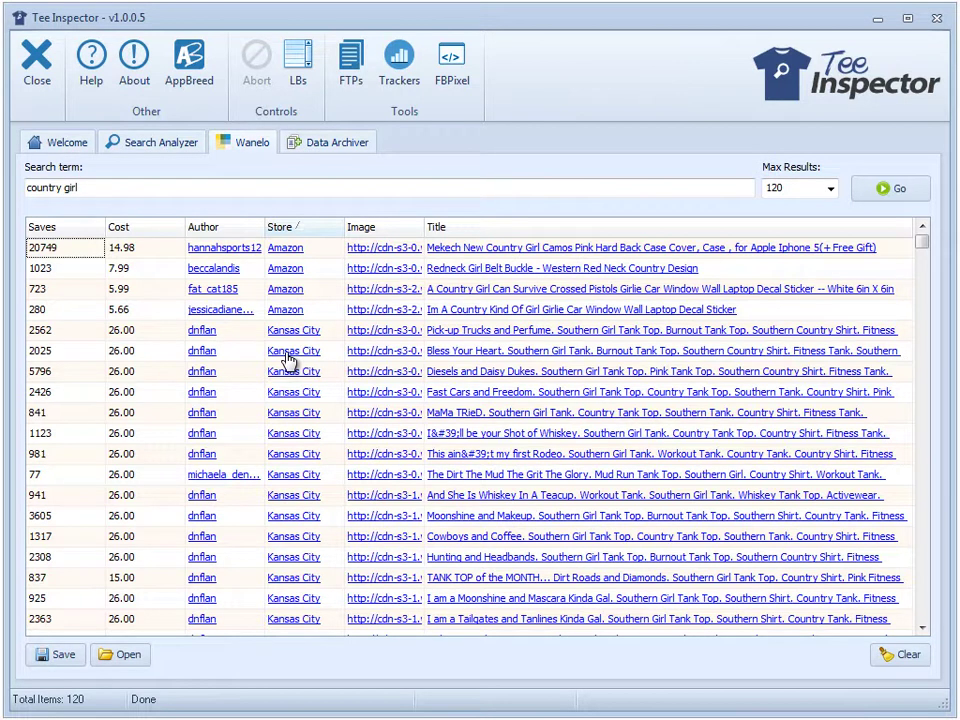
Find the Country Girl Jean Brand products in the sorted results and open that store's Wanelo page
{"action": "scroll", "coordinate": [290, 553], "scroll_direction": "down", "scroll_amount": 11}
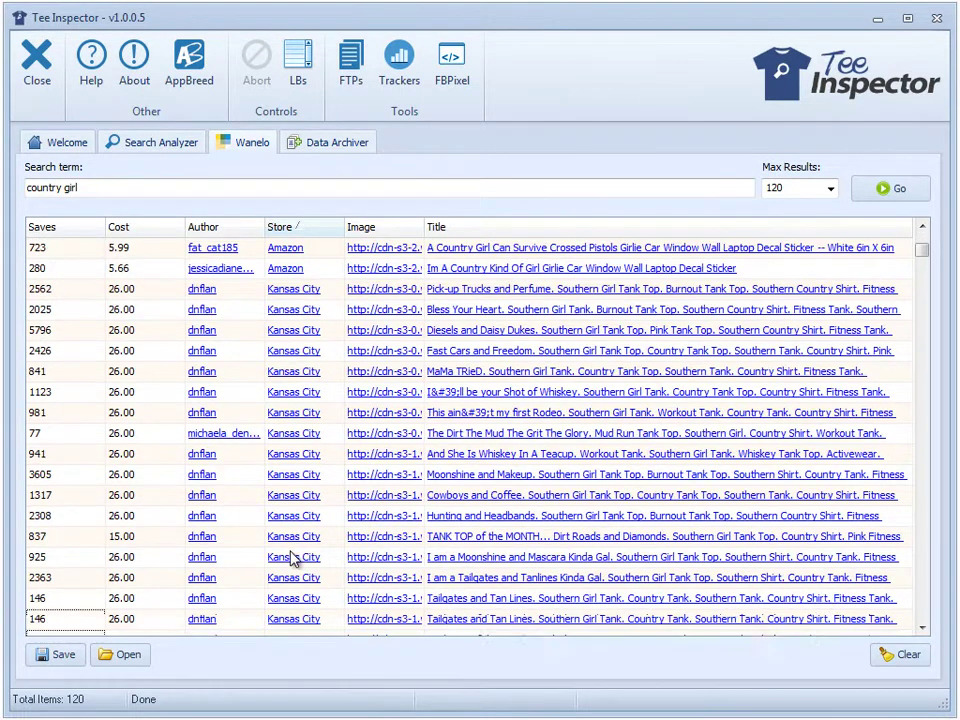
{"action": "scroll", "coordinate": [290, 549], "scroll_direction": "down", "scroll_amount": 5}
{"action": "left_click", "coordinate": [286, 536]}
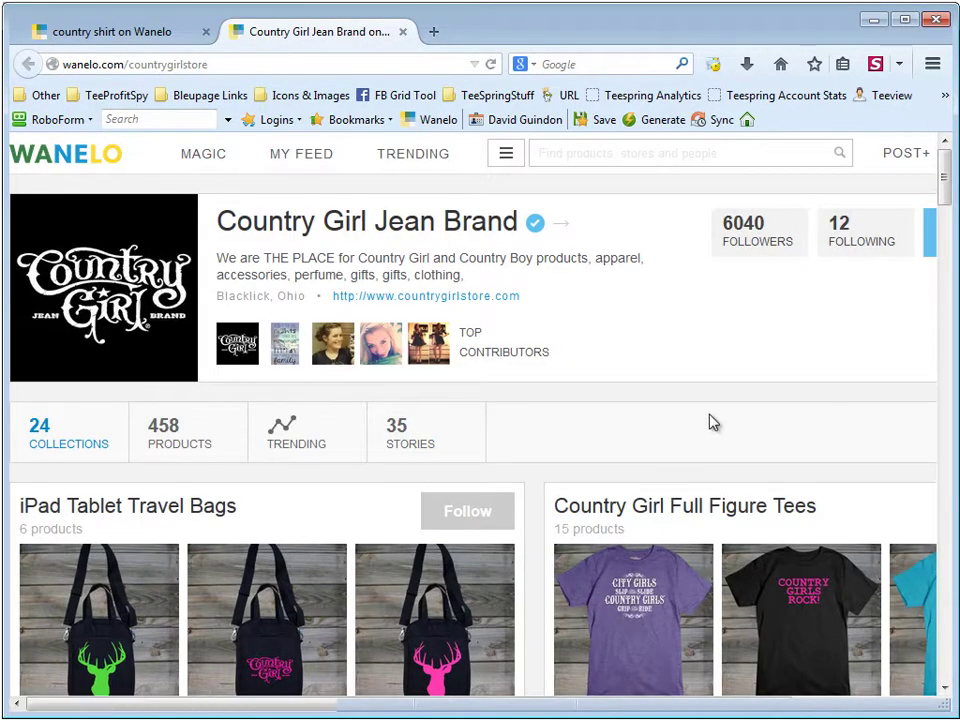
Examine the Country Girl Jean Brand store's collections of bags, hats, tanks and tees for design ideas
{"action": "scroll", "coordinate": [706, 421], "scroll_direction": "down", "scroll_amount": 3}
{"action": "scroll", "coordinate": [706, 421], "scroll_direction": "down", "scroll_amount": 7}
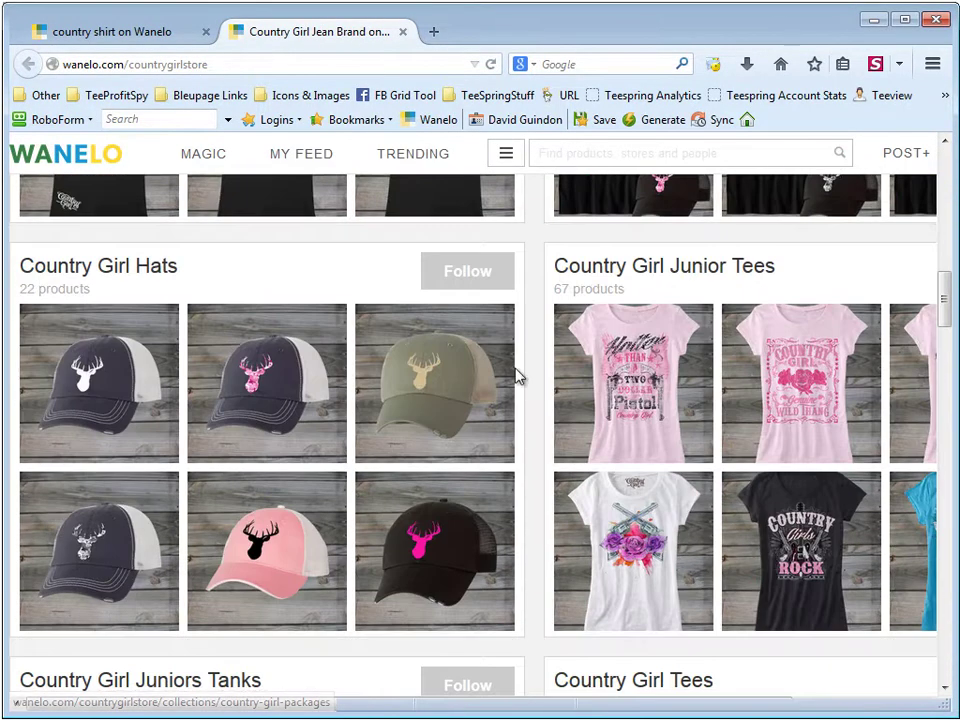
{"action": "scroll", "coordinate": [596, 403], "scroll_direction": "down", "scroll_amount": 4}
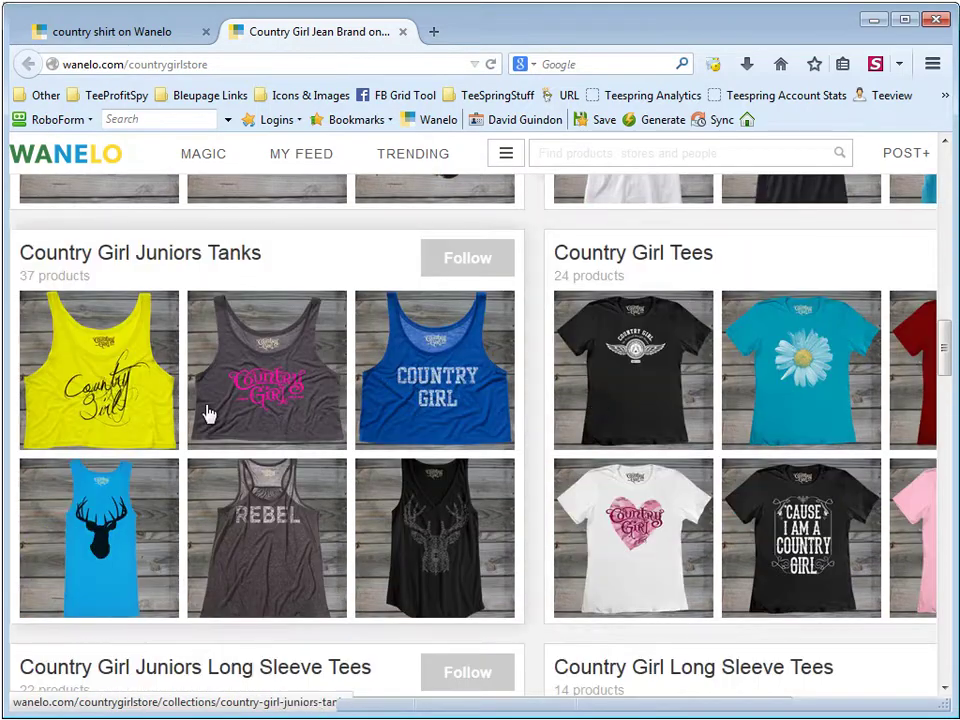
{"action": "scroll", "coordinate": [529, 611], "scroll_direction": "down", "scroll_amount": 9}
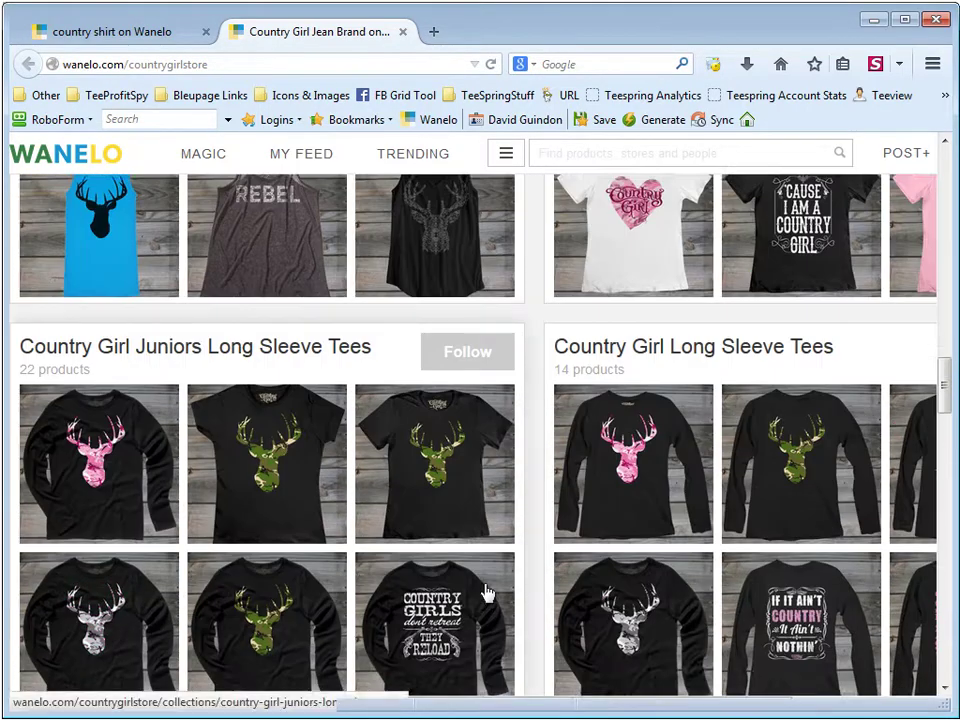
{"action": "scroll", "coordinate": [640, 612], "scroll_direction": "up", "scroll_amount": 9}
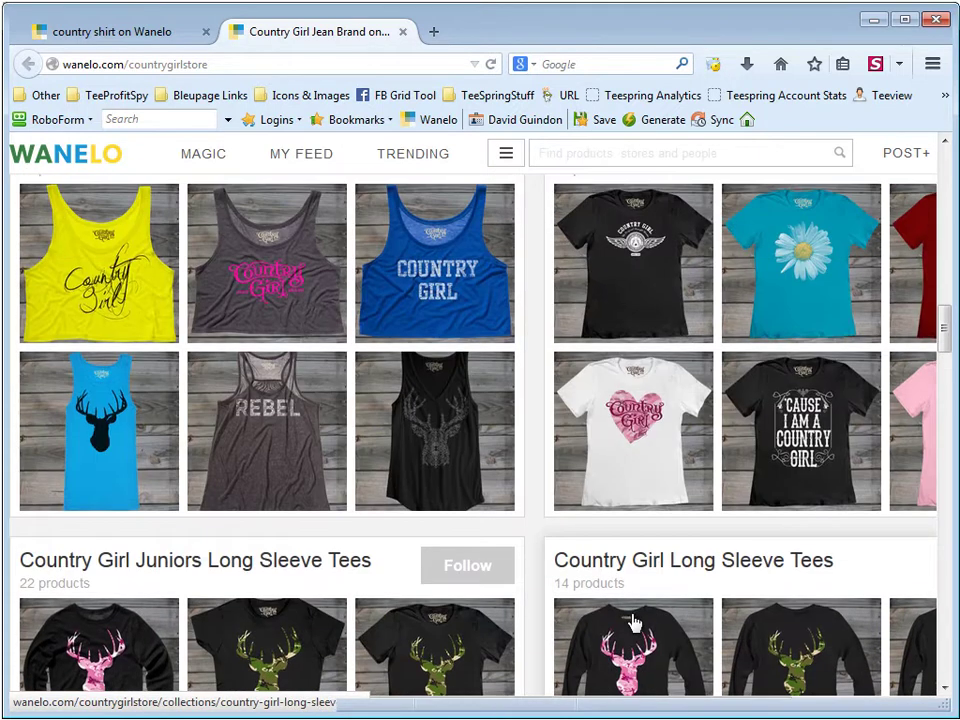
{"action": "scroll", "coordinate": [634, 643], "scroll_direction": "down", "scroll_amount": 1}
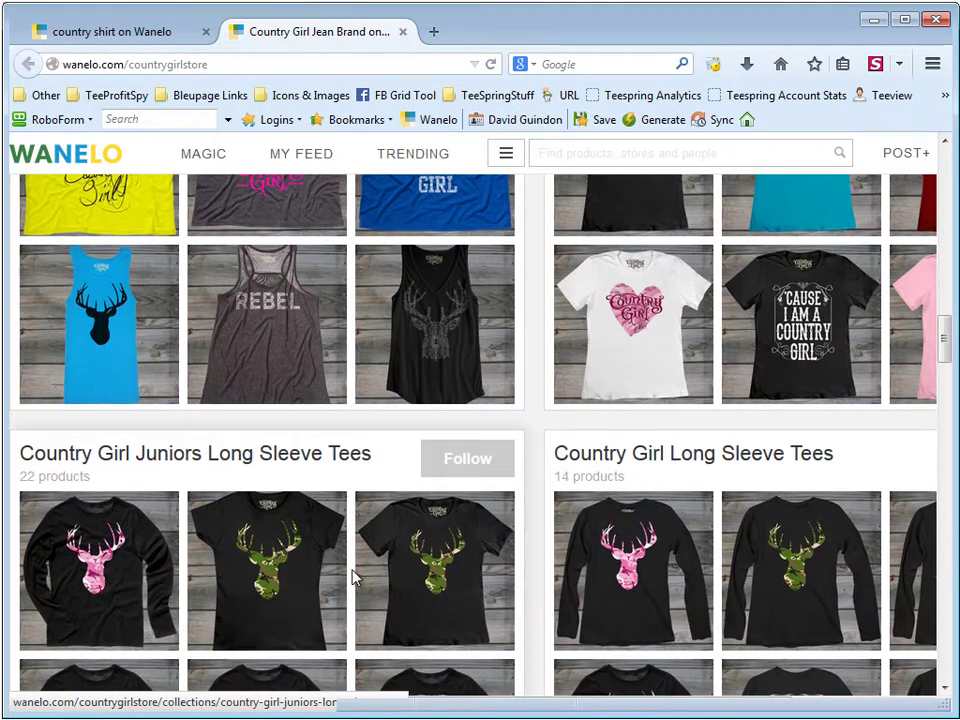
{"action": "scroll", "coordinate": [354, 579], "scroll_direction": "up", "scroll_amount": 15}
{"action": "scroll", "coordinate": [358, 580], "scroll_direction": "up", "scroll_amount": 3}
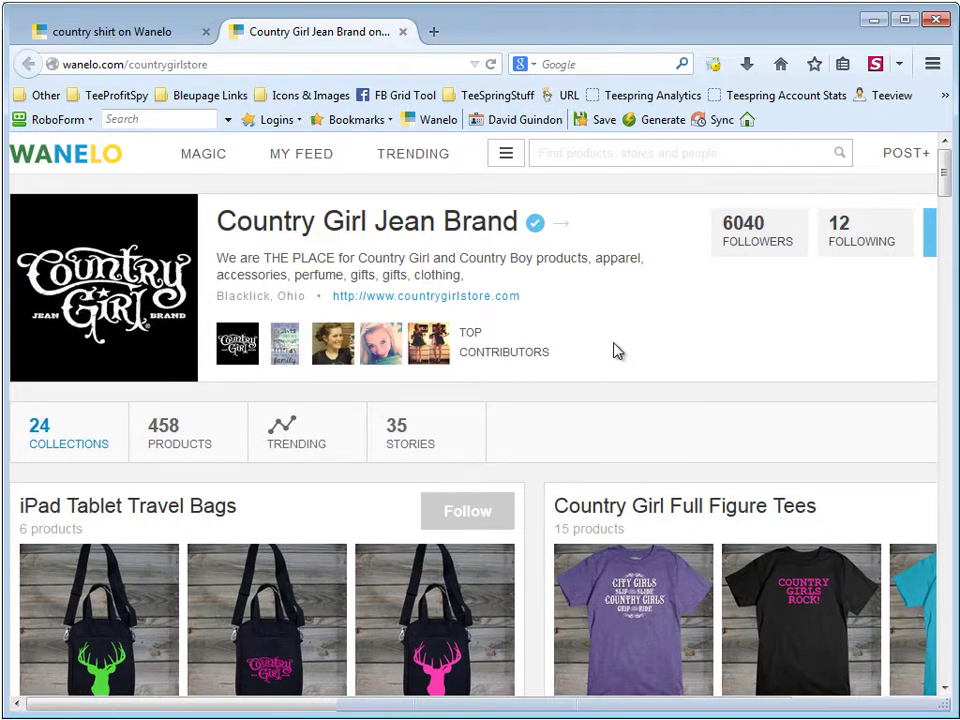
{"action": "scroll", "coordinate": [615, 423], "scroll_direction": "down", "scroll_amount": 2}
{"action": "scroll", "coordinate": [615, 423], "scroll_direction": "down", "scroll_amount": 2}
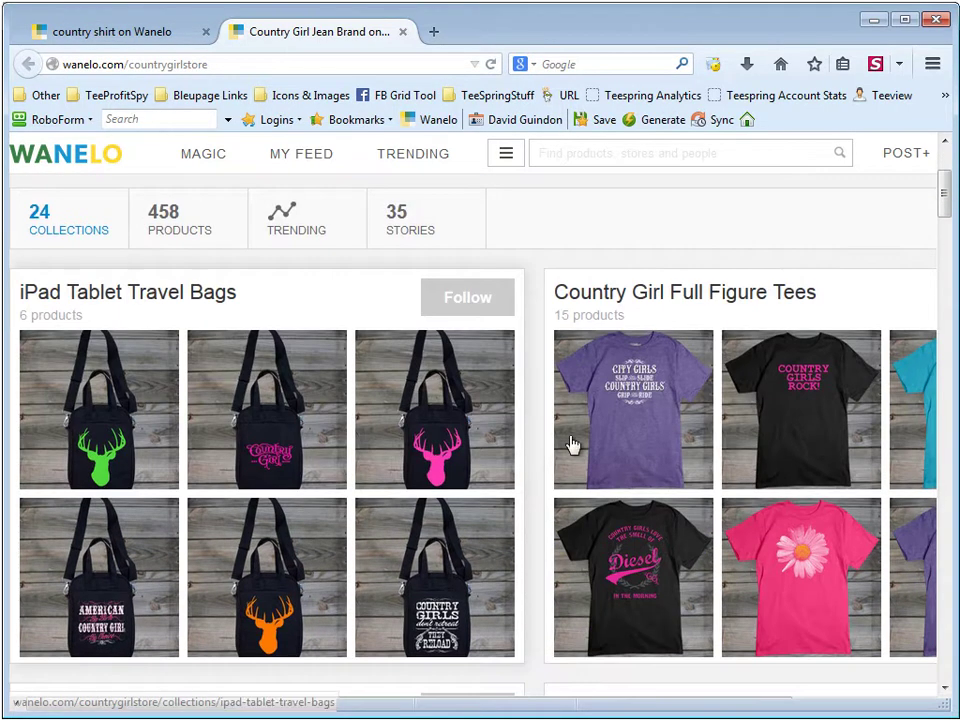
{"action": "scroll", "coordinate": [557, 427], "scroll_direction": "up", "scroll_amount": 4}
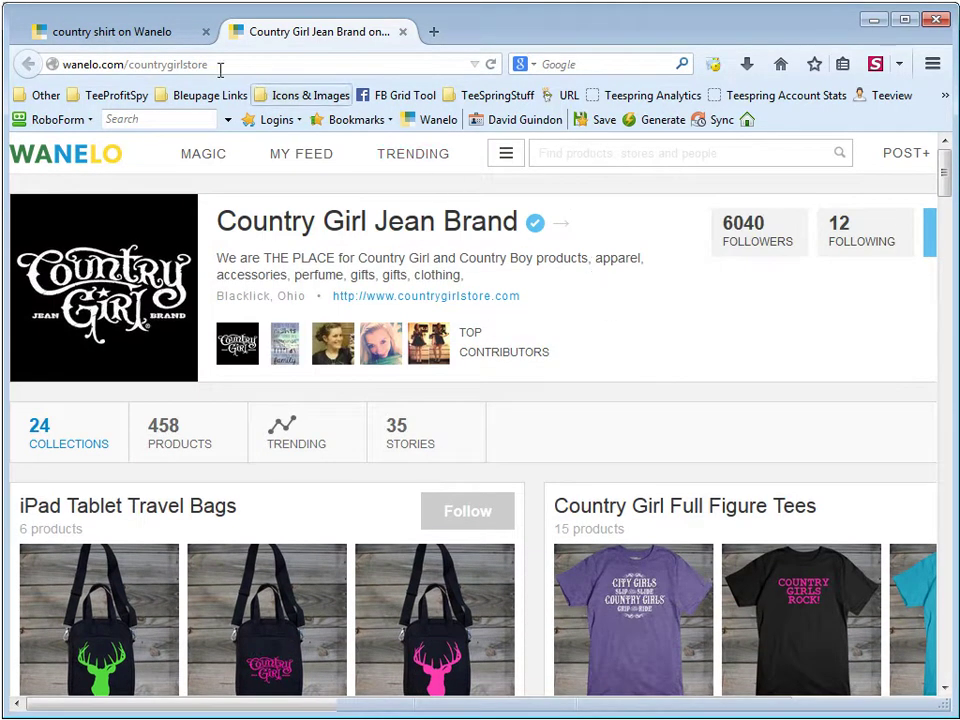
Switch back to Tee Inspector and open the product page of the Women's Country Girl Deer Head Camouflage Hoodie to view it
{"action": "left_click", "coordinate": [172, 33]}
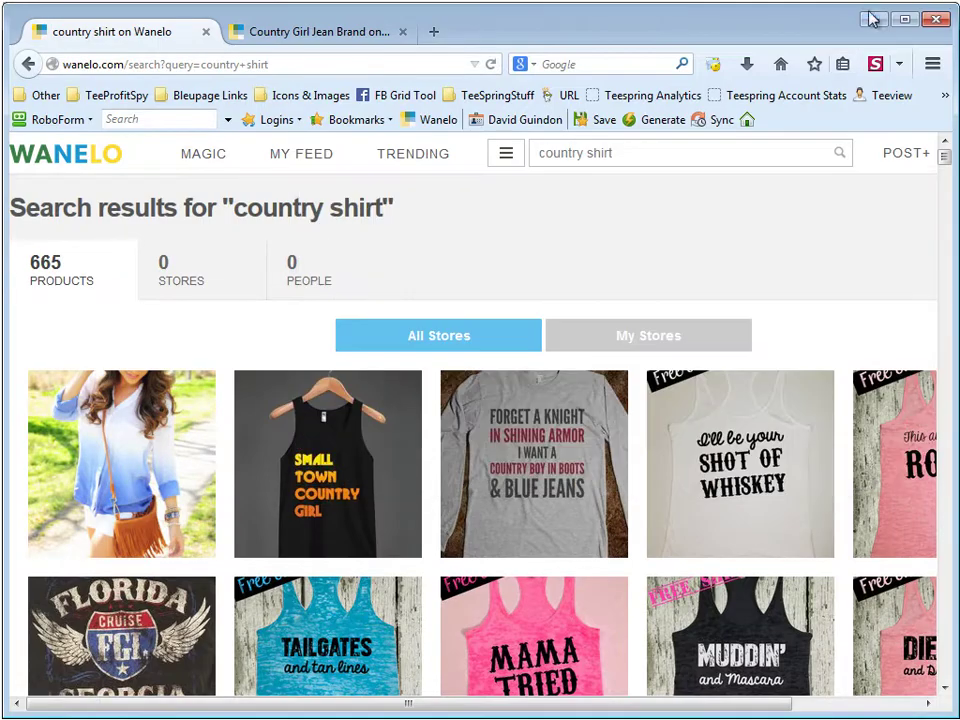
{"action": "left_click", "coordinate": [874, 18]}
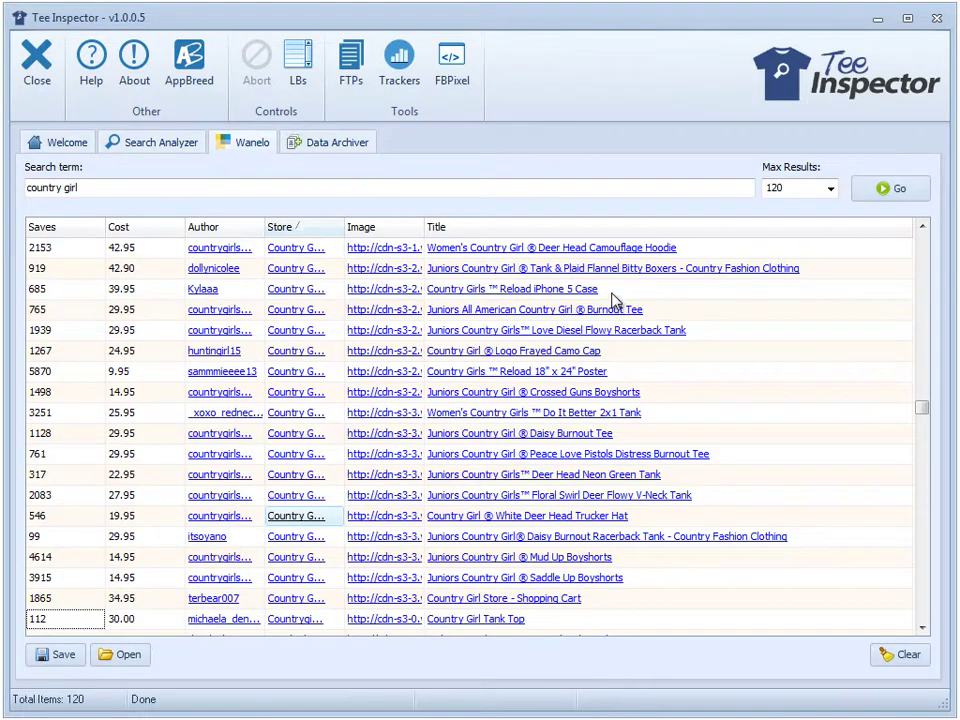
{"action": "left_click", "coordinate": [505, 248]}
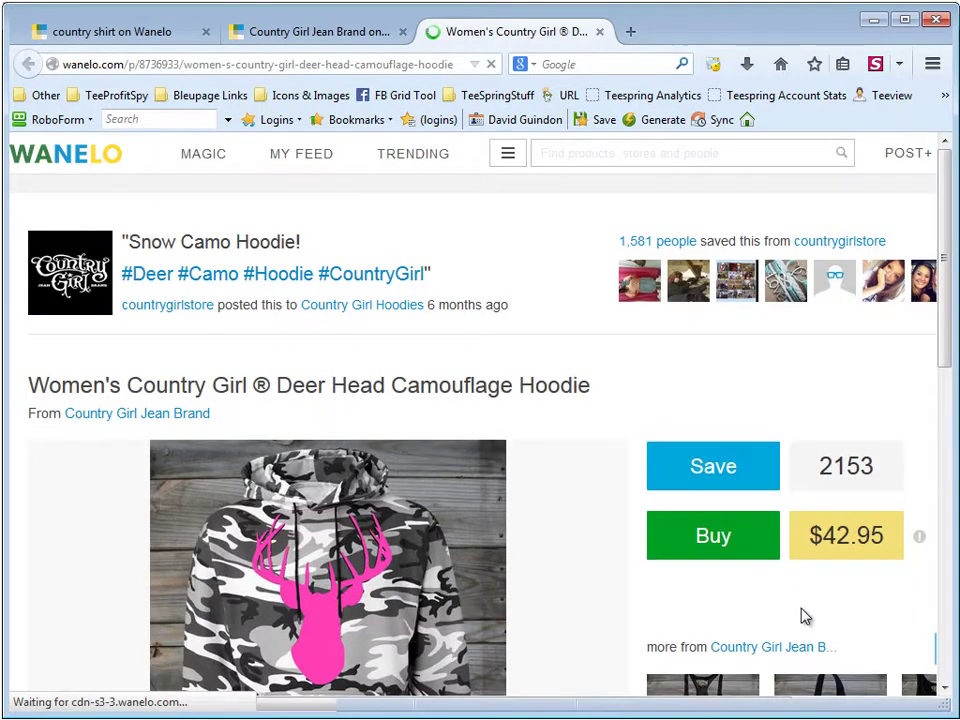
{"action": "scroll", "coordinate": [564, 594], "scroll_direction": "down", "scroll_amount": 4}
{"action": "scroll", "coordinate": [564, 594], "scroll_direction": "up", "scroll_amount": 3}
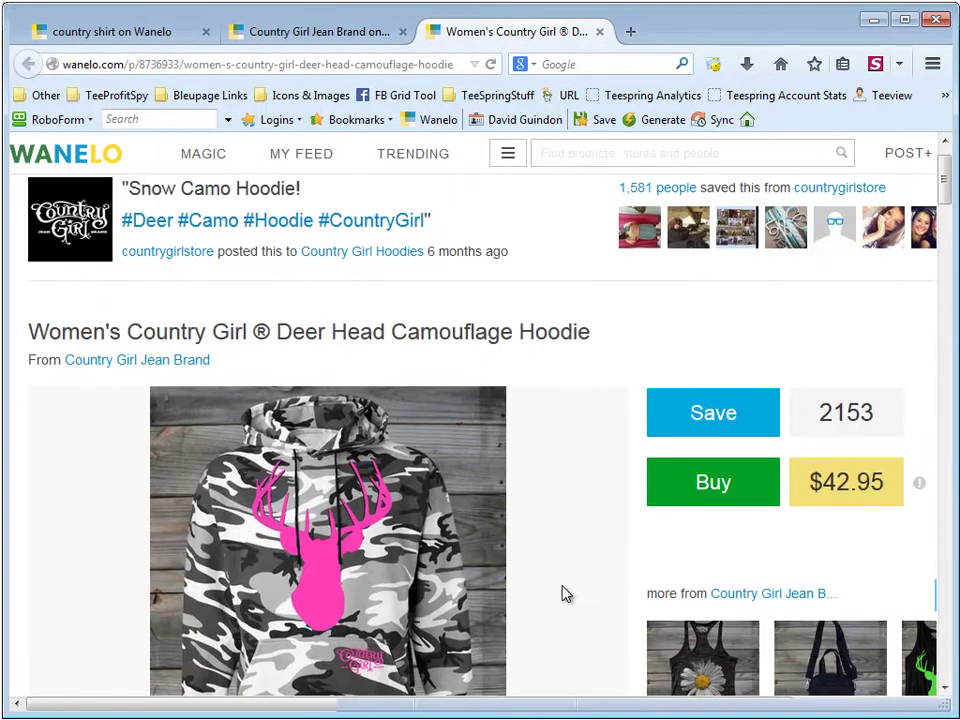
Examine the camouflage hoodie page's comments and related saved products, revisit the store and country shirt search pages, and return to Tee Inspector
{"action": "scroll", "coordinate": [537, 510], "scroll_direction": "down", "scroll_amount": 7}
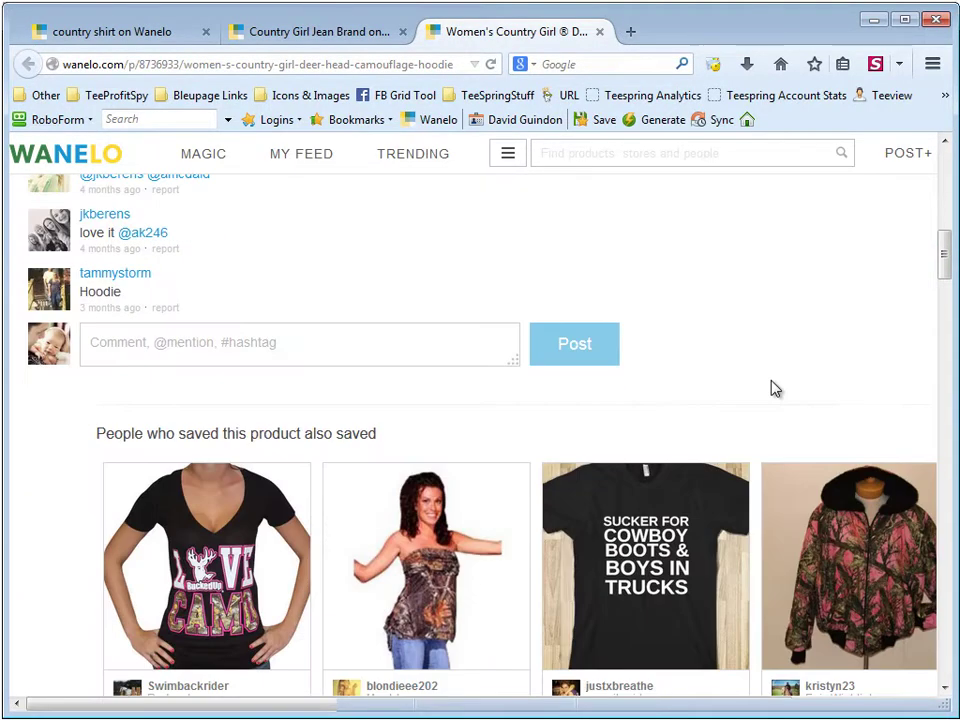
{"action": "scroll", "coordinate": [750, 450], "scroll_direction": "down", "scroll_amount": 20}
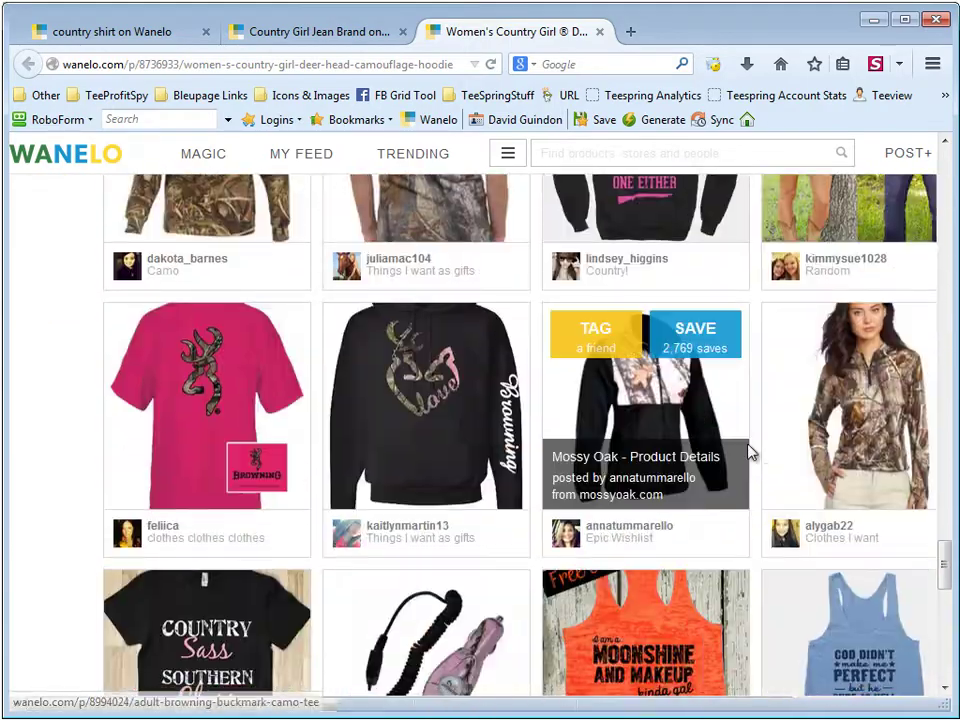
{"action": "left_click_drag", "start_coordinate": [945, 576], "coordinate": [946, 650]}
{"action": "left_click_drag", "start_coordinate": [942, 426], "coordinate": [948, 150]}
{"action": "left_click", "coordinate": [343, 34]}
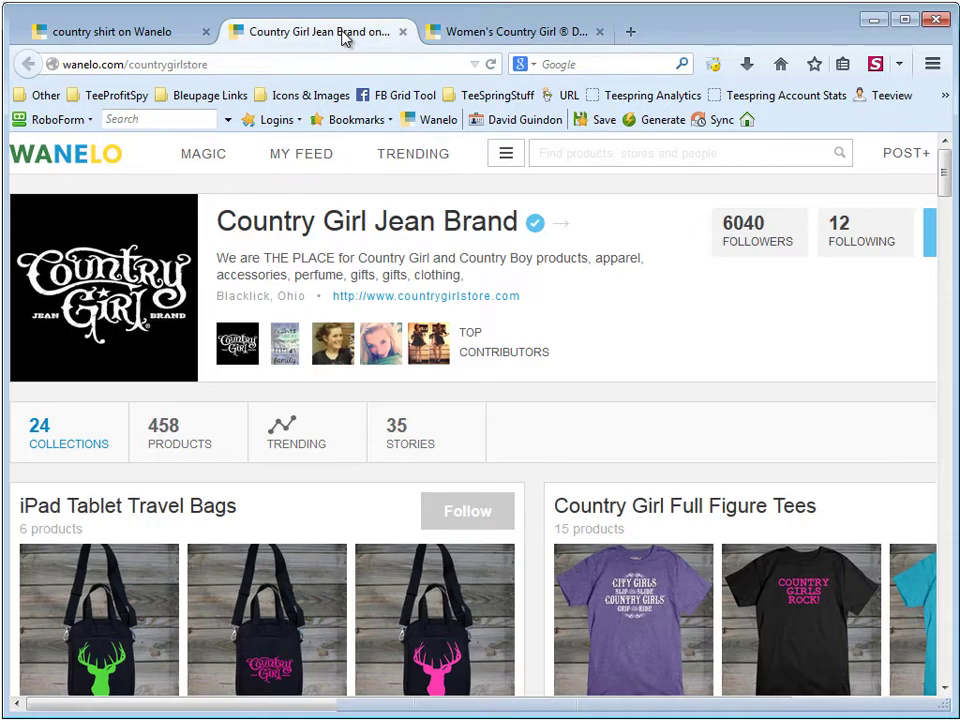
{"action": "left_click", "coordinate": [170, 38]}
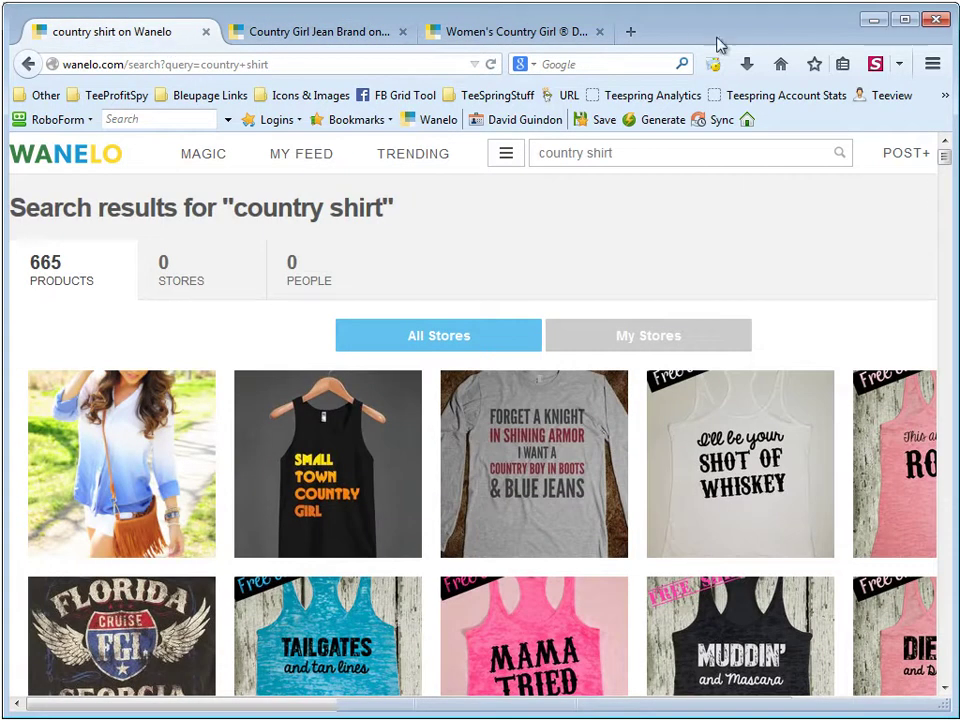
{"action": "left_click", "coordinate": [869, 22]}
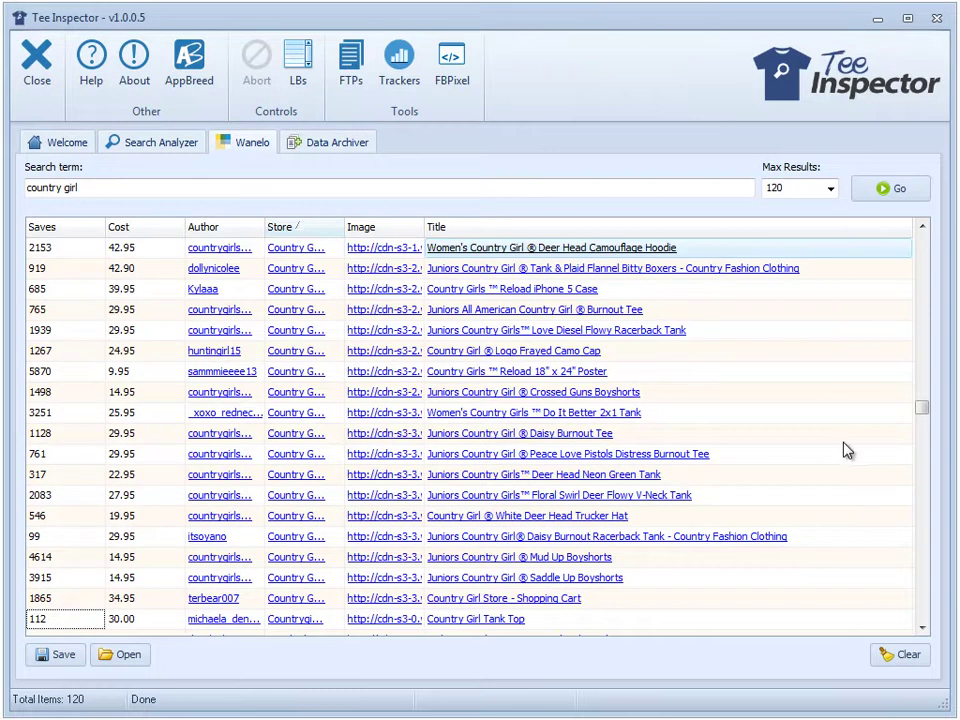
Turn the hover preview feature off for the results list and switch it back on
{"action": "right_click", "coordinate": [75, 297]}
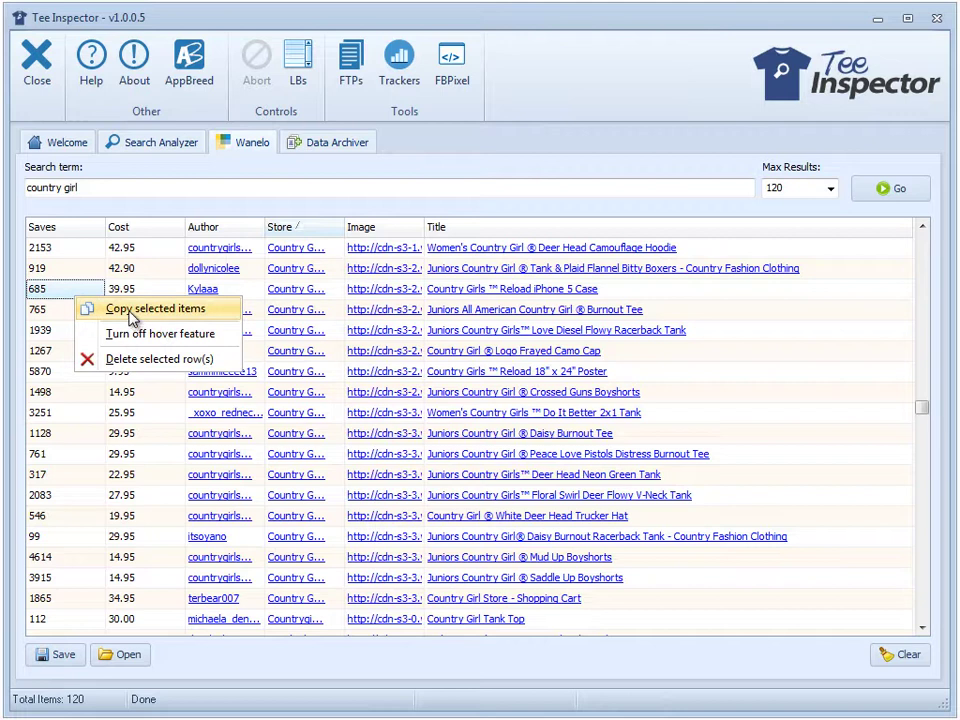
{"action": "left_click", "coordinate": [138, 334]}
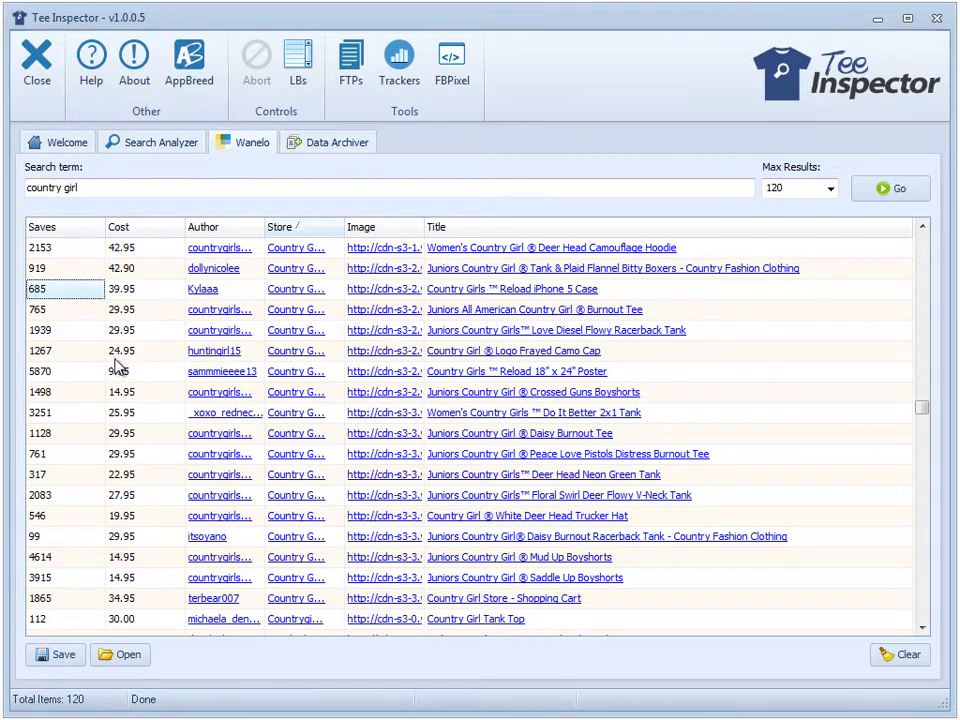
{"action": "right_click", "coordinate": [76, 334]}
{"action": "left_click", "coordinate": [155, 379]}
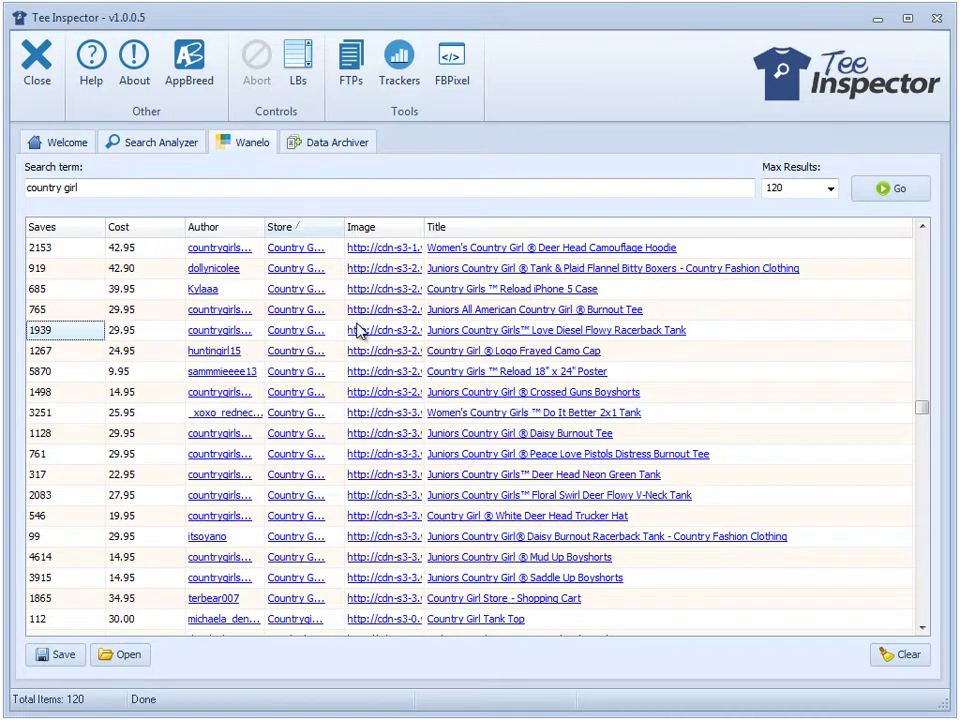
Open the image of the Juniors Country Girls Love Diesel Flowy Racerback Tank in the browser and return to Tee Inspector
{"action": "left_click", "coordinate": [360, 331]}
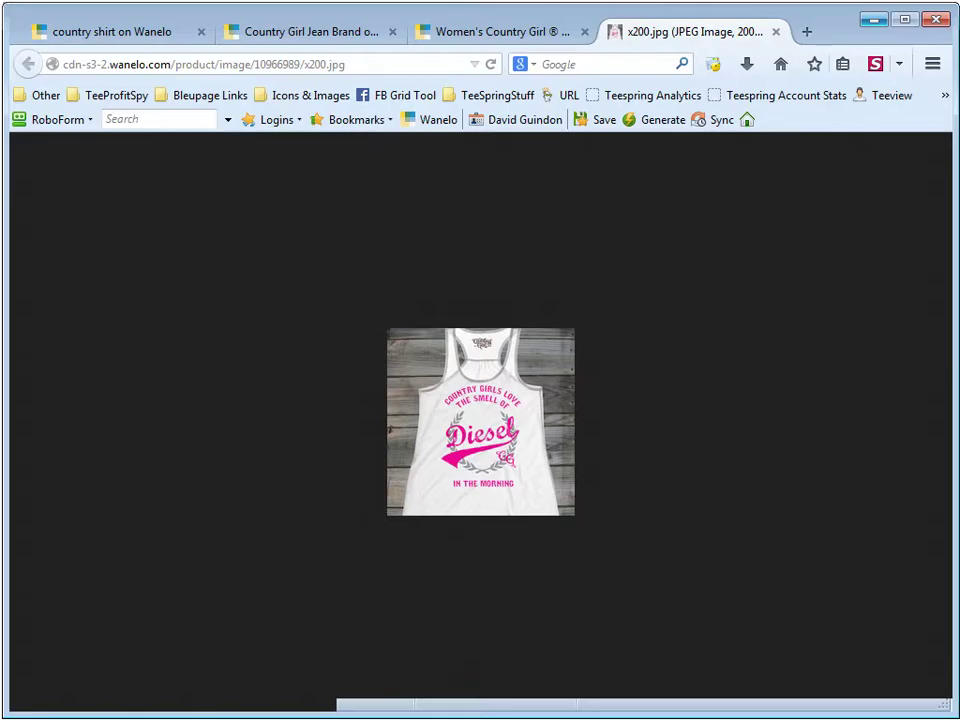
{"action": "key", "text": "alt+Tab"}
{"action": "left_click", "coordinate": [108, 420]}
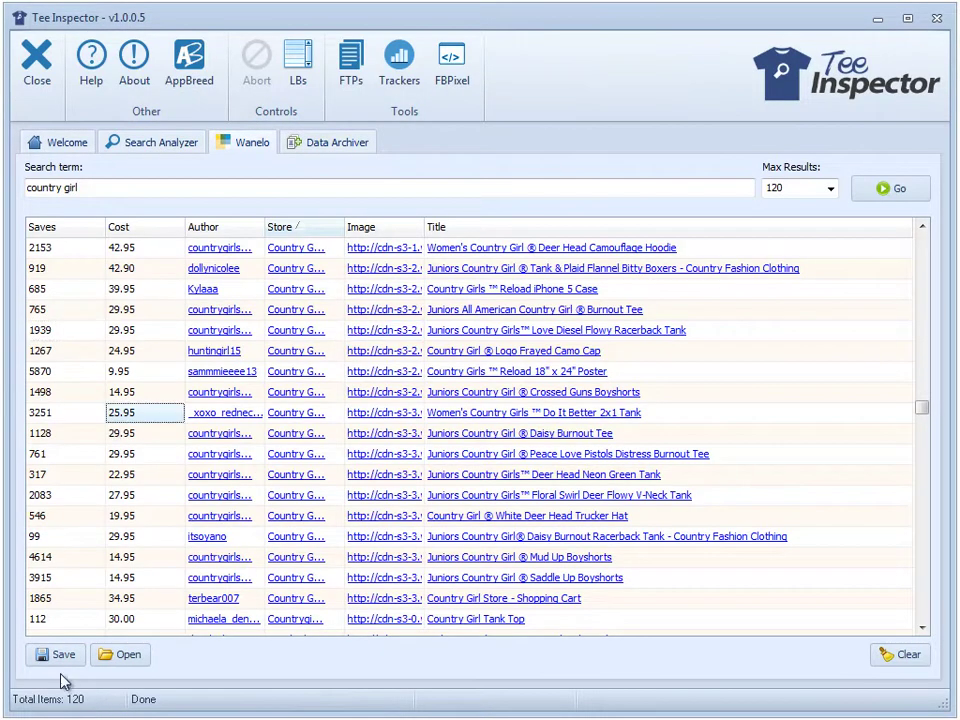
Export the Wanelo results to an interactive HTML file named report2.html in the saved stuff folder
{"action": "left_click_drag", "start_coordinate": [257, 715], "coordinate": [208, 561]}
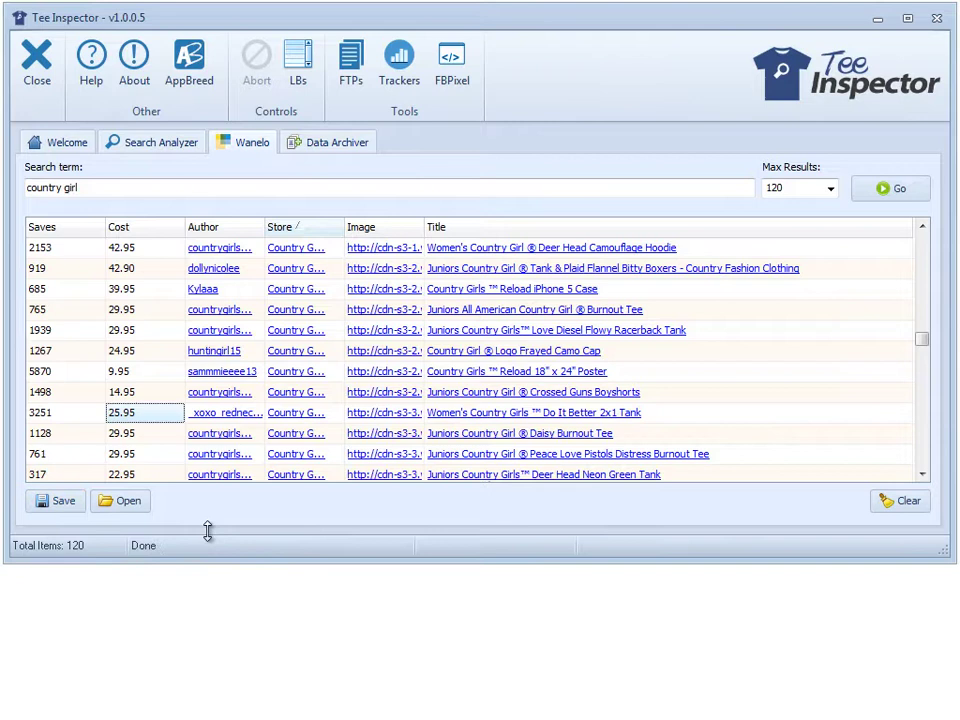
{"action": "left_click", "coordinate": [63, 501]}
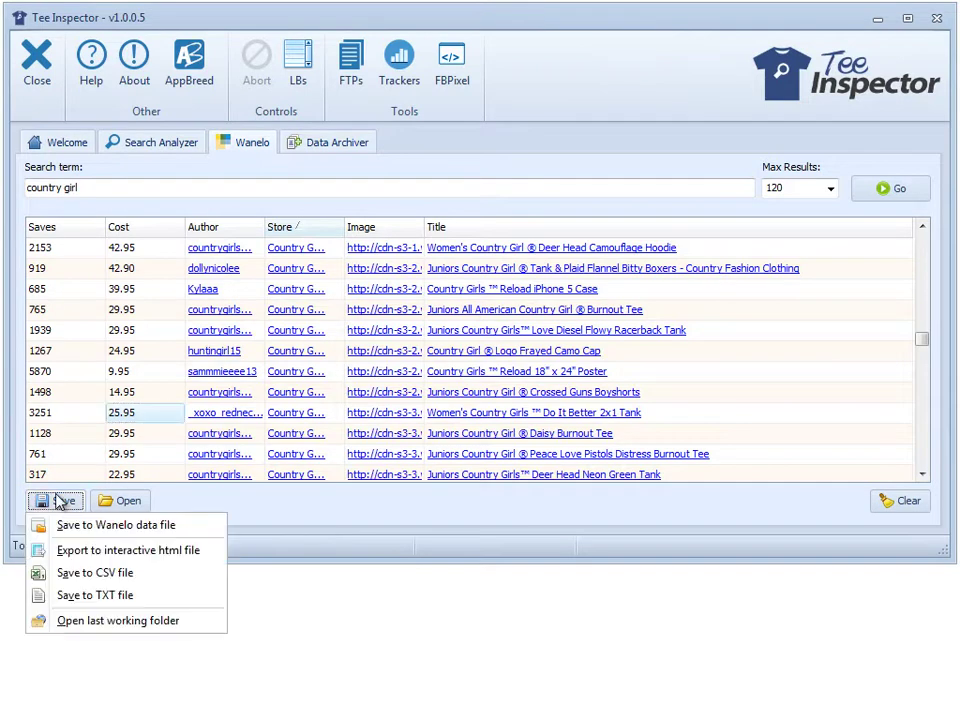
{"action": "left_click", "coordinate": [150, 554]}
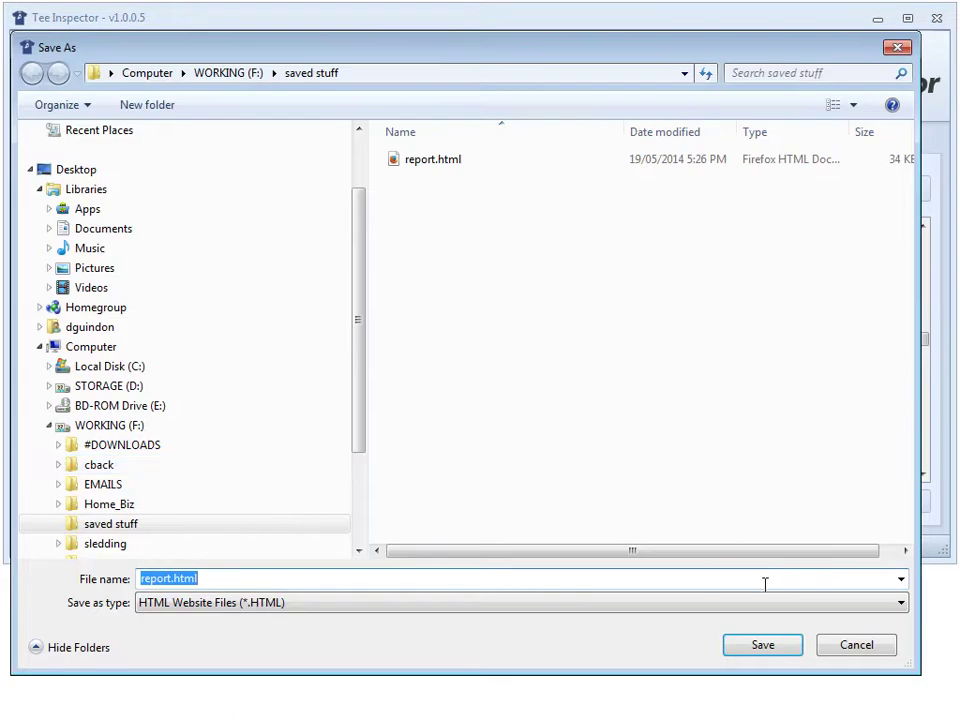
{"action": "left_click", "coordinate": [171, 578]}
{"action": "type", "text": "2"}
{"action": "left_click", "coordinate": [750, 639]}
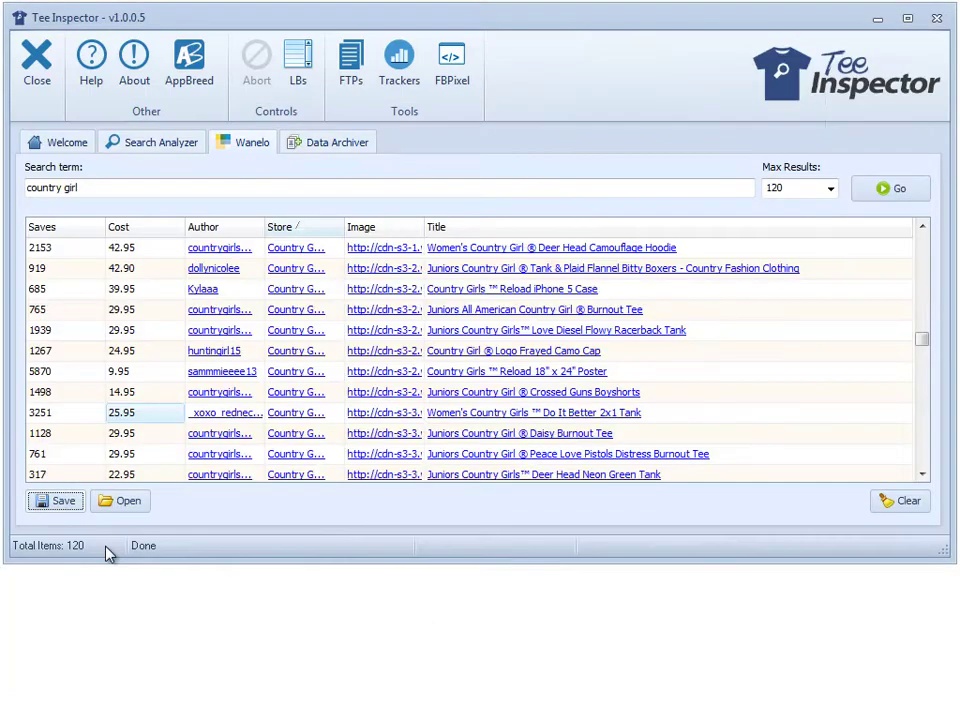
Open the last working folder and view report2.html in the browser
{"action": "left_click", "coordinate": [60, 561]}
{"action": "left_click", "coordinate": [86, 621]}
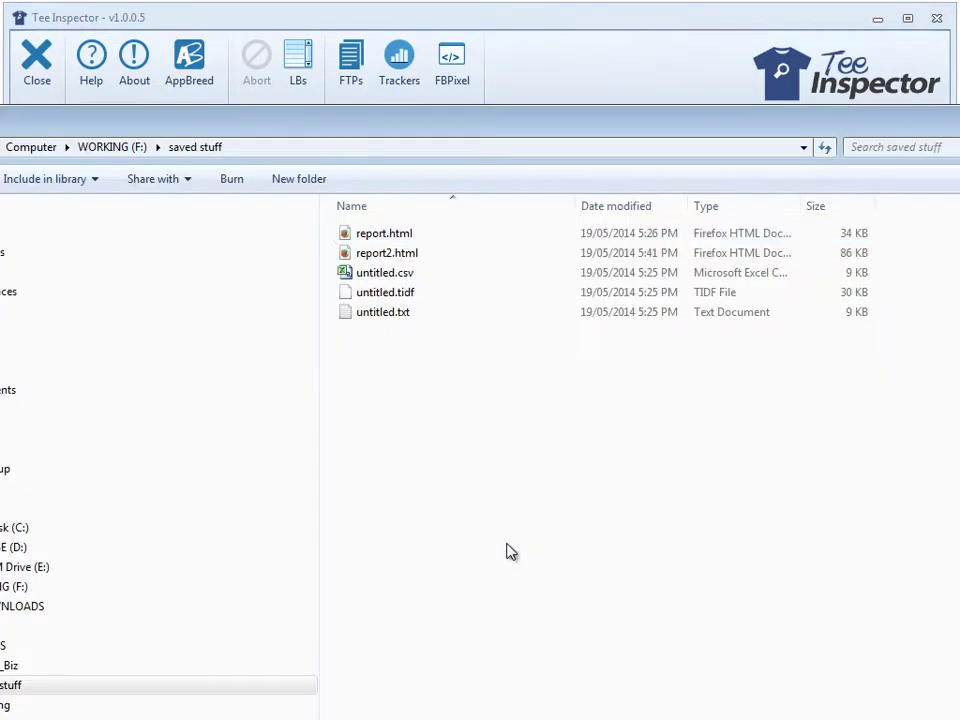
{"action": "double_click", "coordinate": [387, 253]}
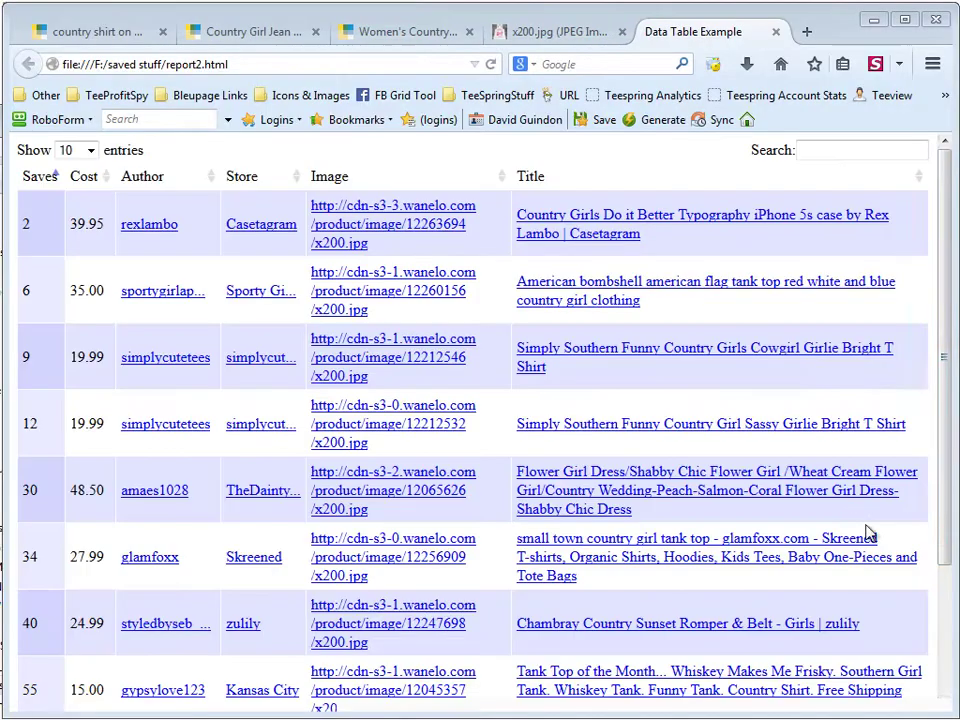
Filter the report's entries by "dd" and try sorting them by store and author, finishing with authors in descending order
{"action": "left_click_drag", "start_coordinate": [952, 440], "coordinate": [959, 440]}
{"action": "left_click", "coordinate": [924, 150]}
{"action": "type", "text": "dd"}
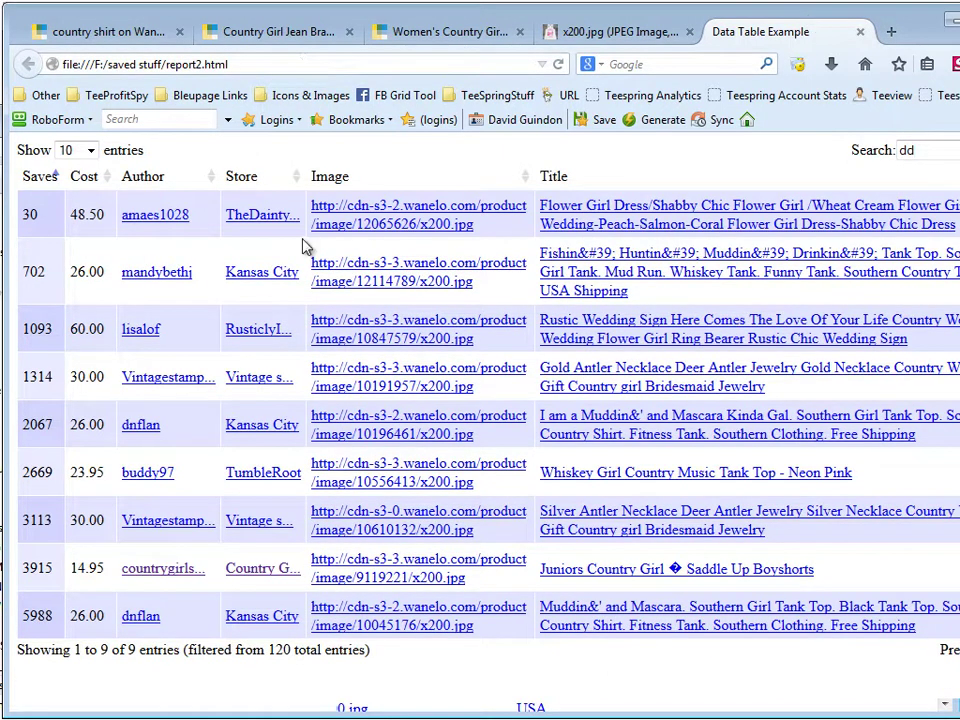
{"action": "left_click", "coordinate": [245, 180]}
{"action": "left_click", "coordinate": [245, 180]}
{"action": "left_click", "coordinate": [150, 177]}
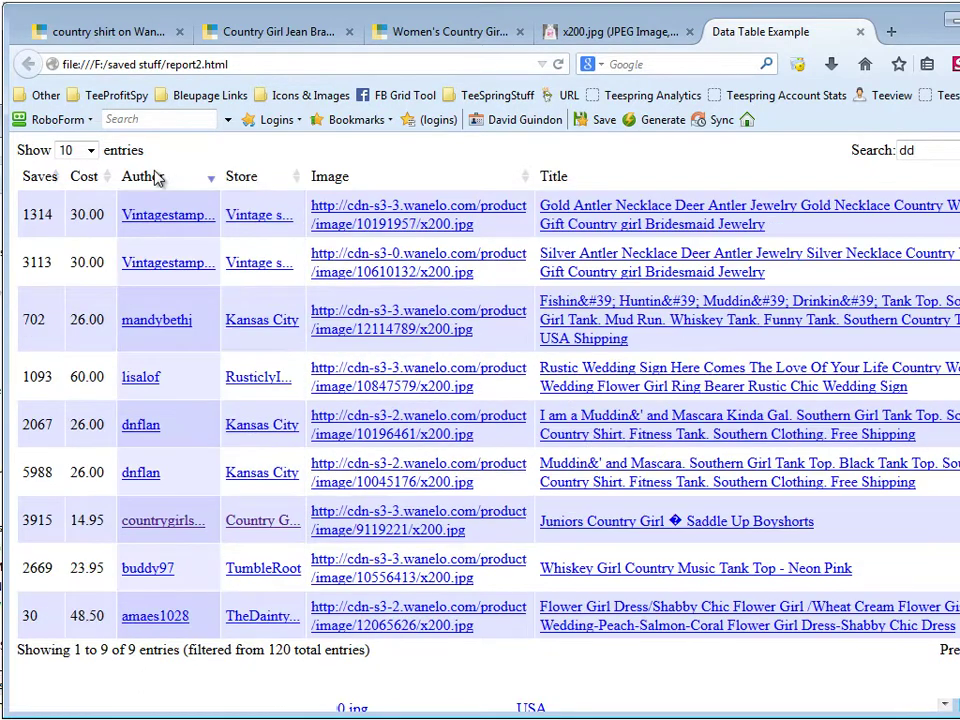
Close the report page, look over the exported files in the saved stuff folder, and return to Tee Inspector
{"action": "left_click", "coordinate": [862, 35]}
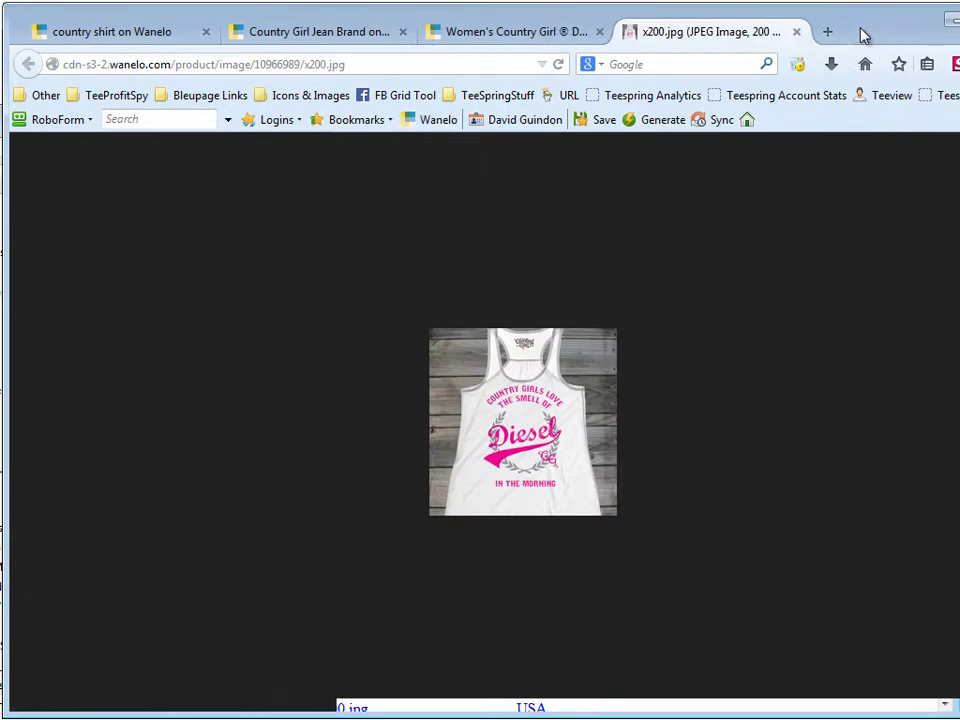
{"action": "left_click", "coordinate": [948, 22]}
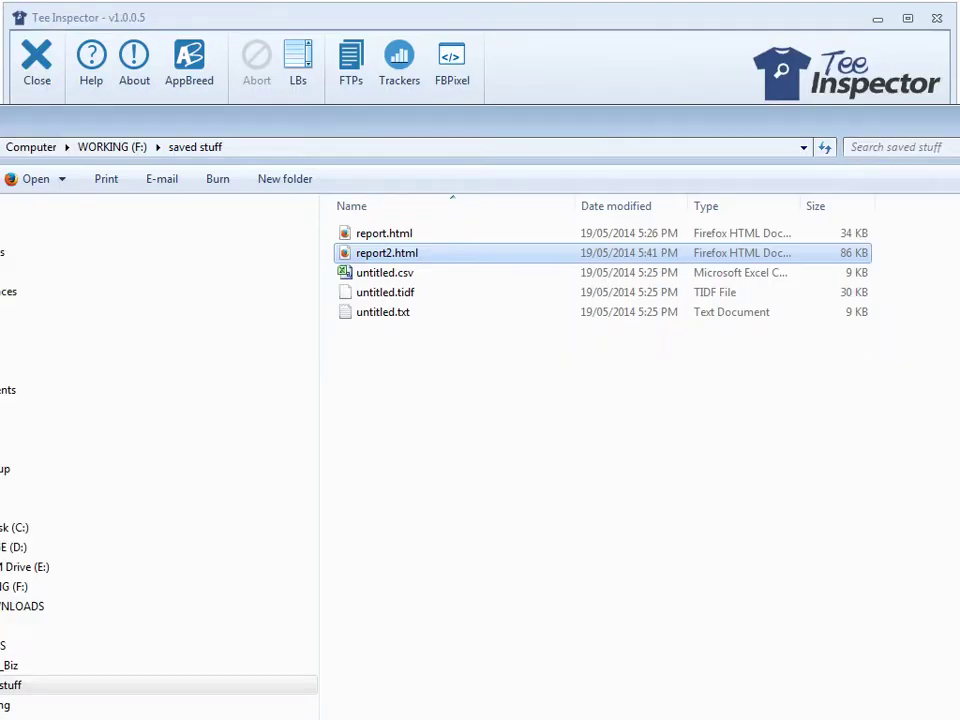
{"action": "left_click_drag", "start_coordinate": [957, 118], "coordinate": [957, 70]}
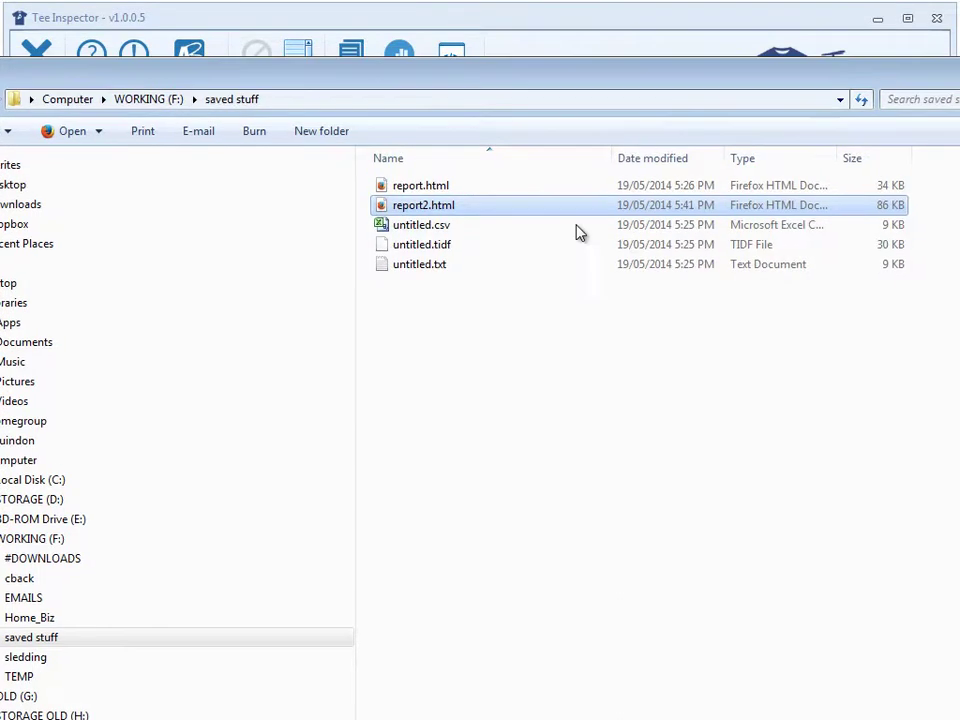
{"action": "left_click", "coordinate": [514, 186]}
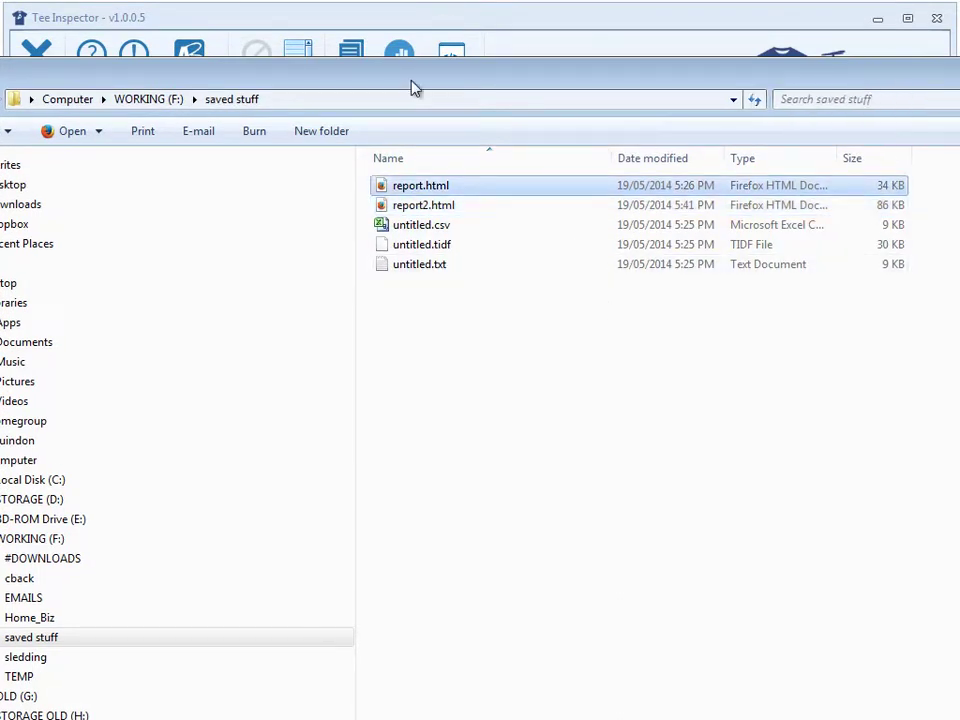
{"action": "left_click_drag", "start_coordinate": [411, 81], "coordinate": [959, 109]}
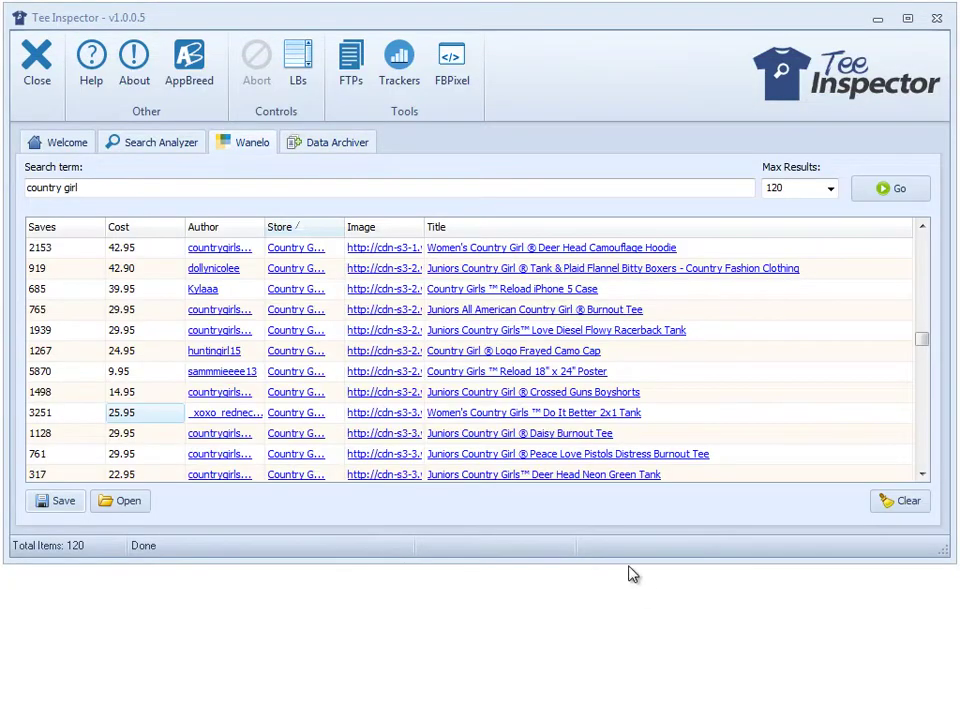
{"action": "left_click_drag", "start_coordinate": [628, 561], "coordinate": [660, 715]}
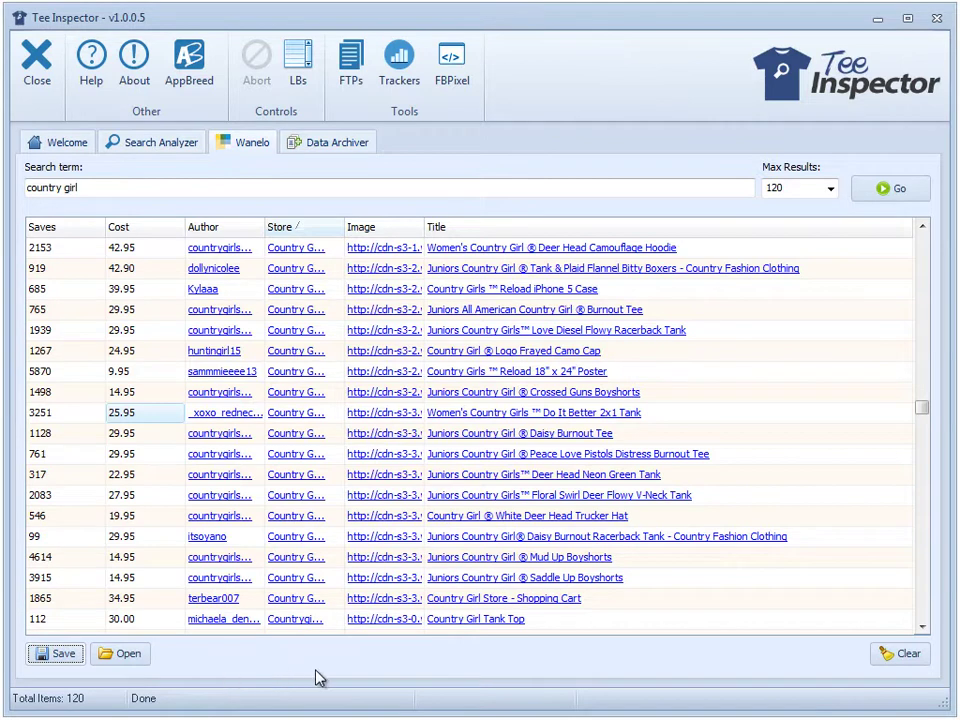
Save the results as a Wanelo data file named untitled.twdf in the saved stuff folder
{"action": "left_click_drag", "start_coordinate": [128, 710], "coordinate": [100, 605]}
{"action": "left_click", "coordinate": [60, 542]}
{"action": "left_click", "coordinate": [73, 568]}
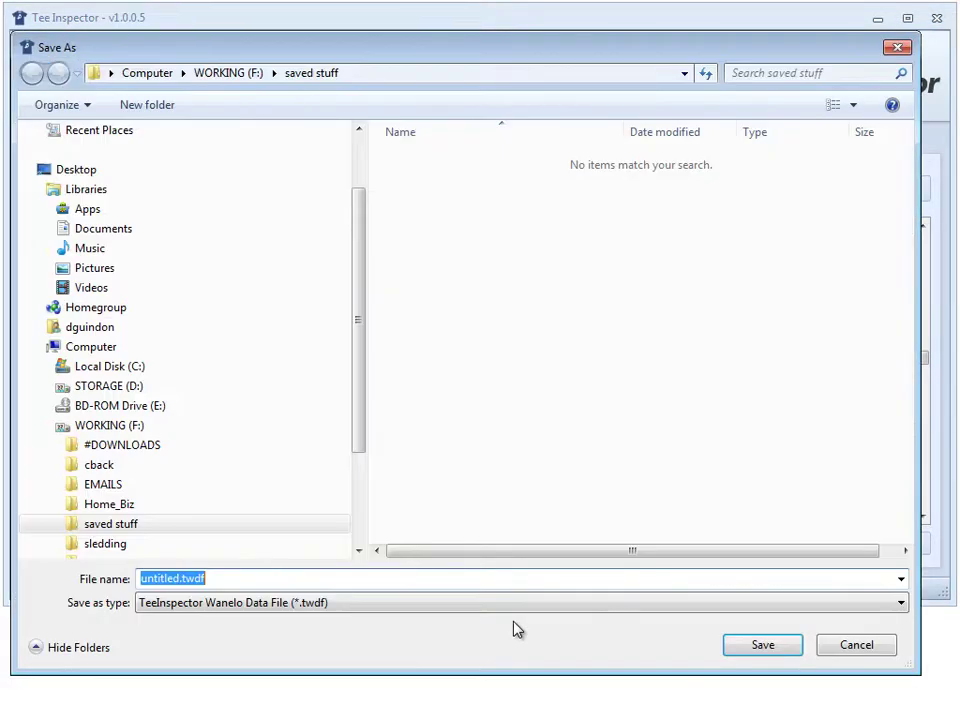
{"action": "left_click", "coordinate": [780, 644]}
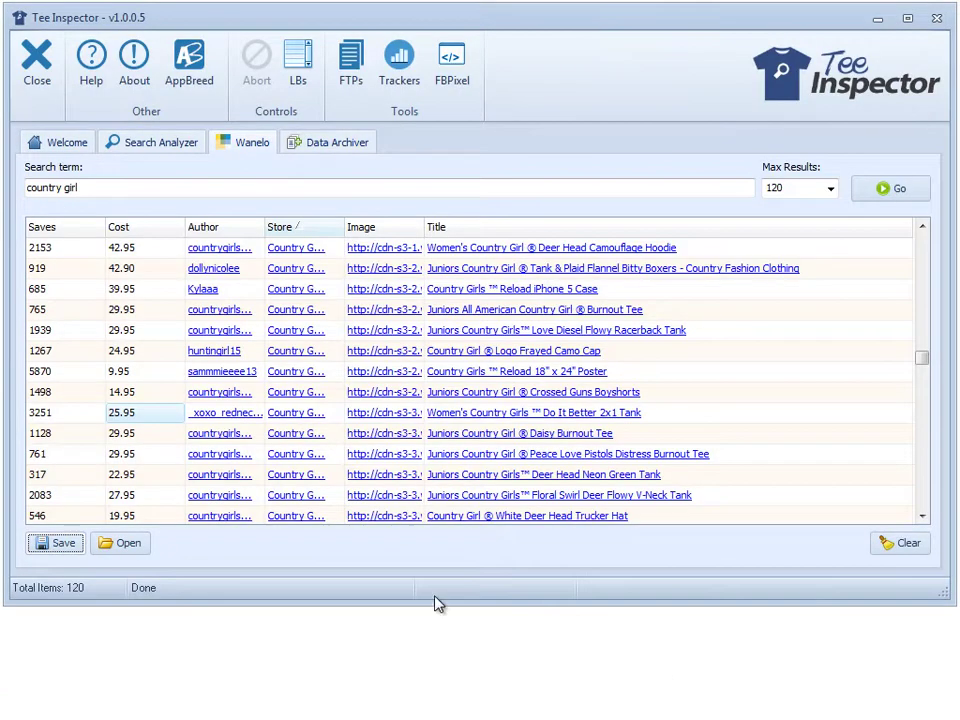
Clear the results list and reload it from the saved Wanelo data file untitled.twdf
{"action": "left_click", "coordinate": [882, 545]}
{"action": "left_click", "coordinate": [635, 471]}
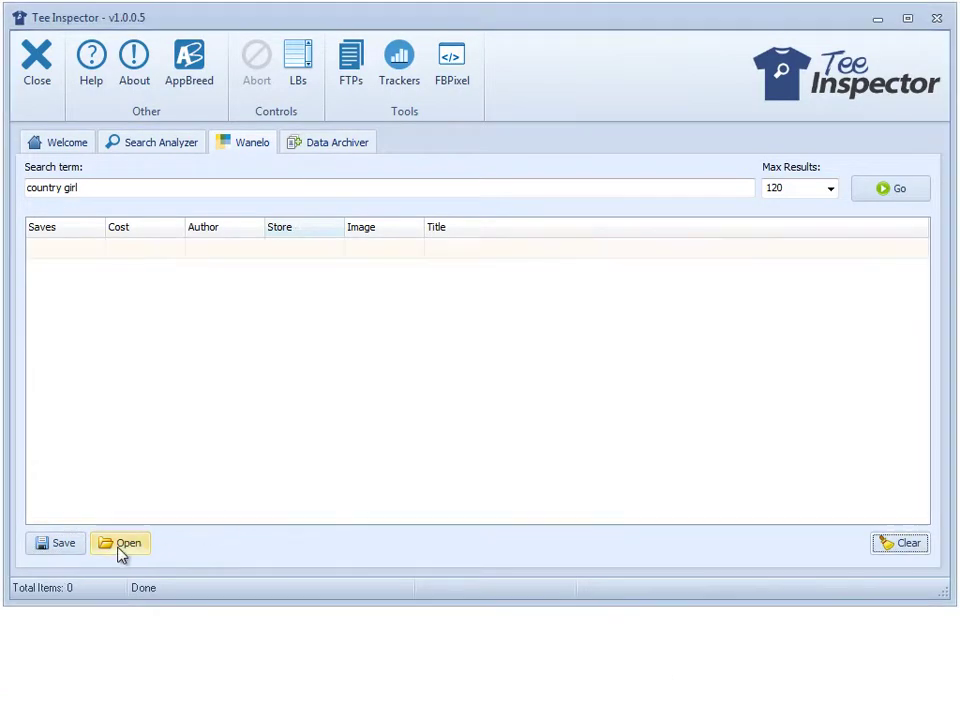
{"action": "left_click", "coordinate": [120, 543]}
{"action": "left_click", "coordinate": [133, 566]}
{"action": "double_click", "coordinate": [511, 159]}
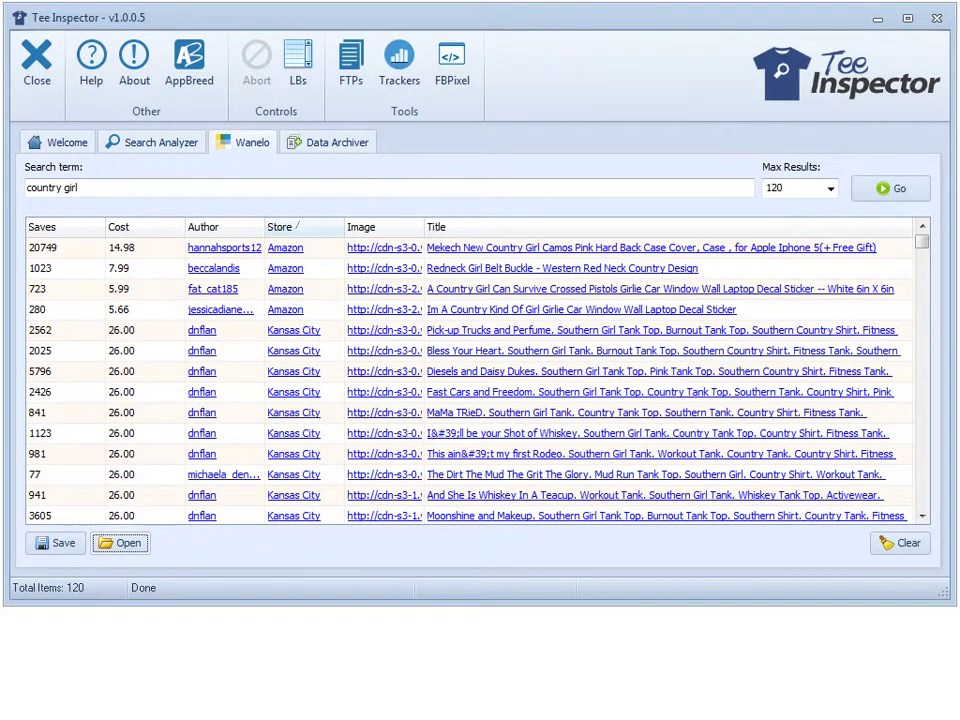
View the last working folder from both the save and open options, close it, and enlarge the Tee Inspector window
{"action": "left_click", "coordinate": [60, 545]}
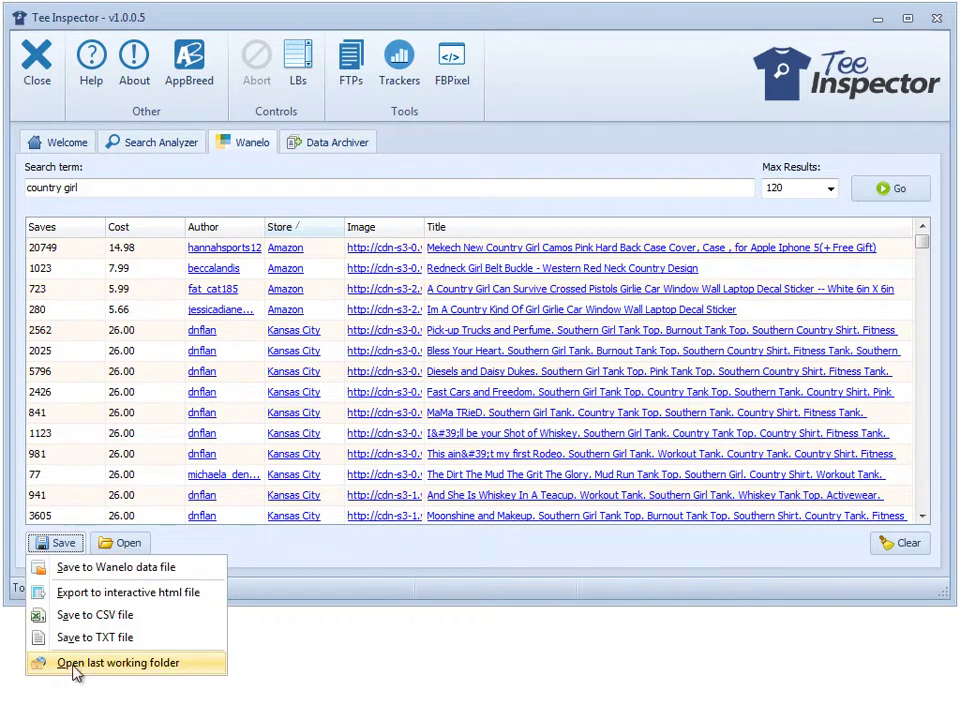
{"action": "left_click", "coordinate": [107, 663]}
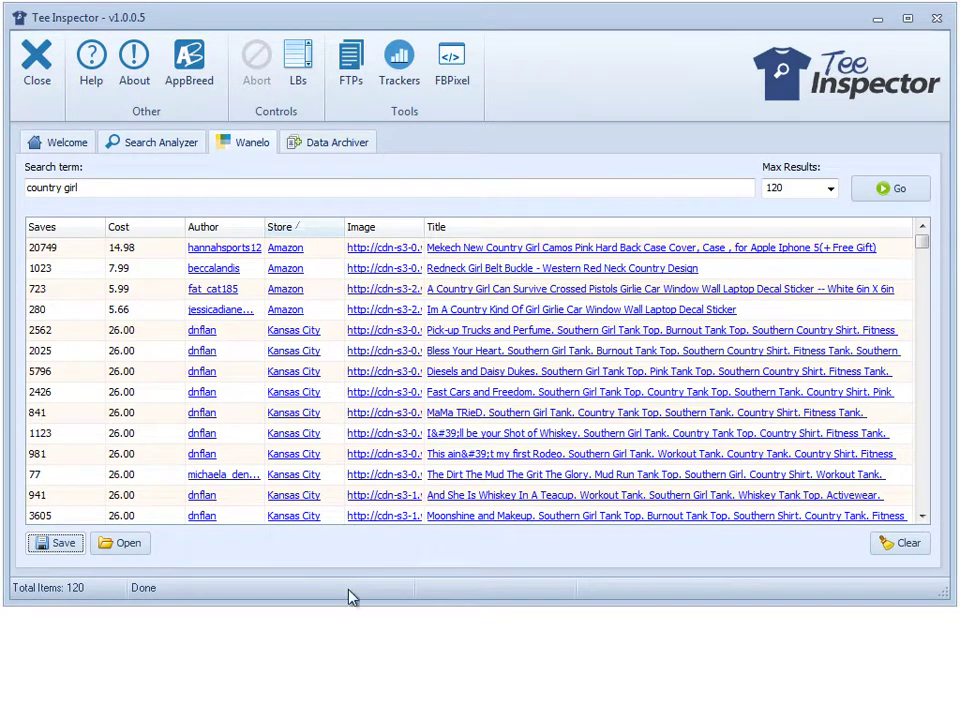
{"action": "left_click", "coordinate": [120, 545]}
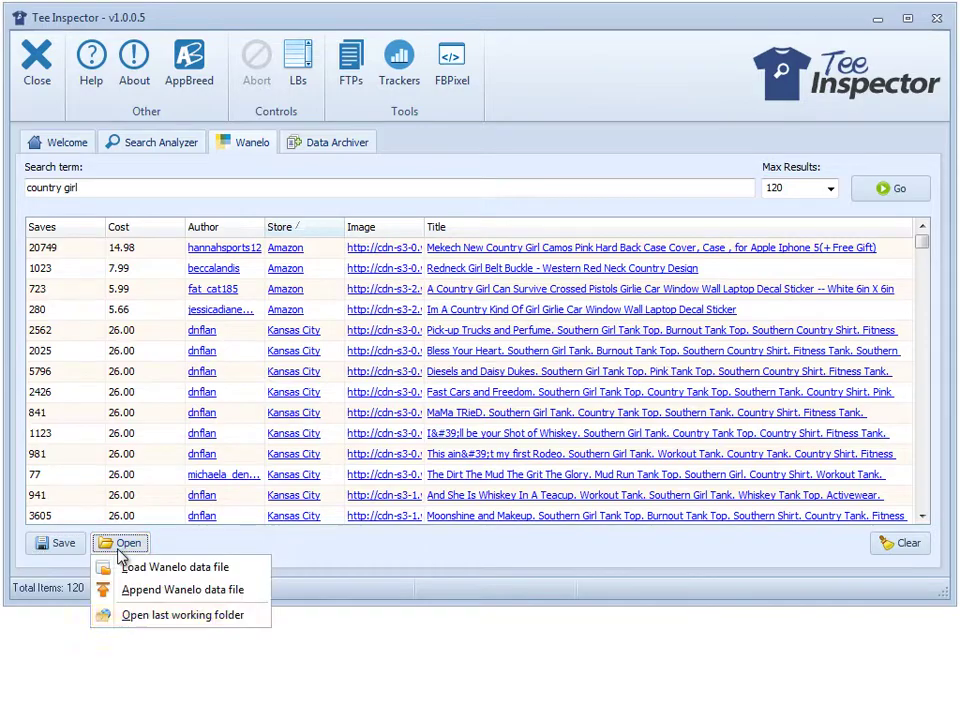
{"action": "left_click", "coordinate": [166, 617]}
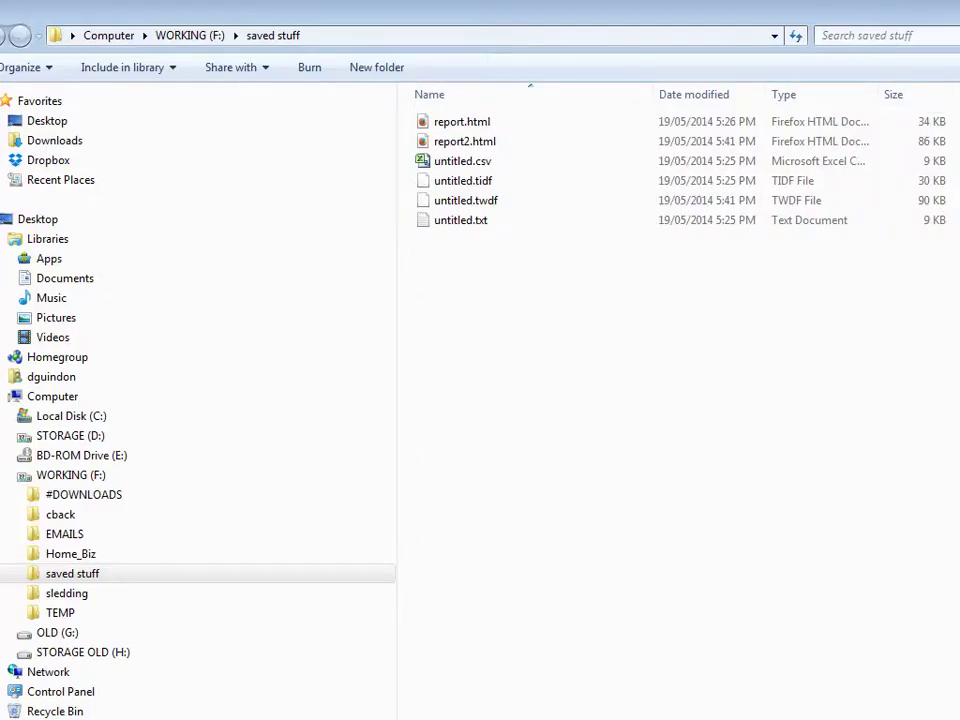
{"action": "left_click", "coordinate": [958, 8]}
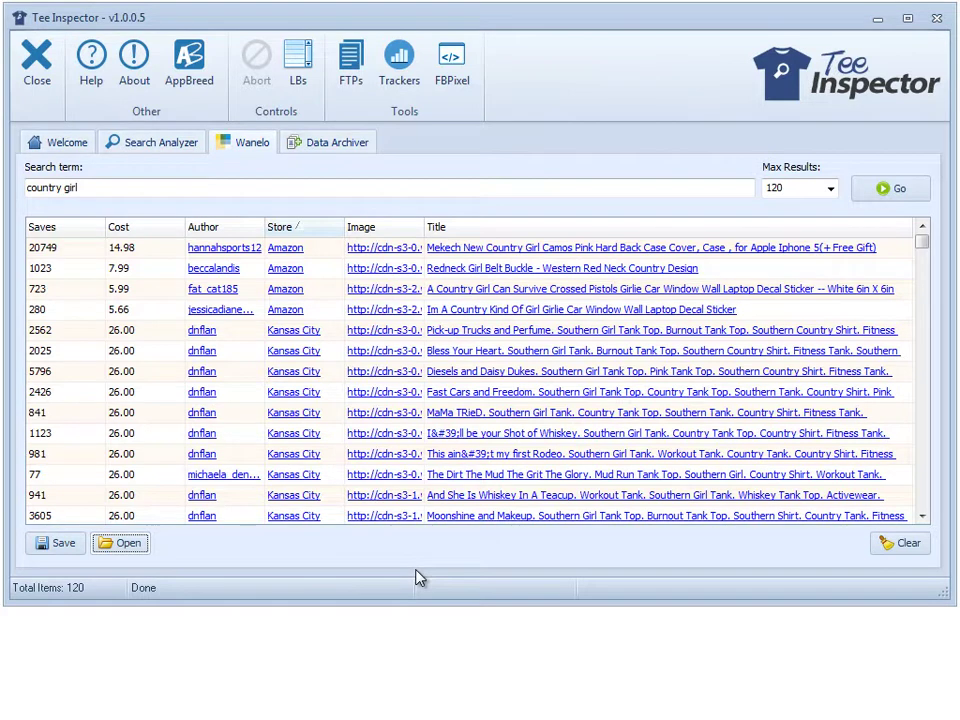
{"action": "left_click_drag", "start_coordinate": [440, 607], "coordinate": [447, 713]}
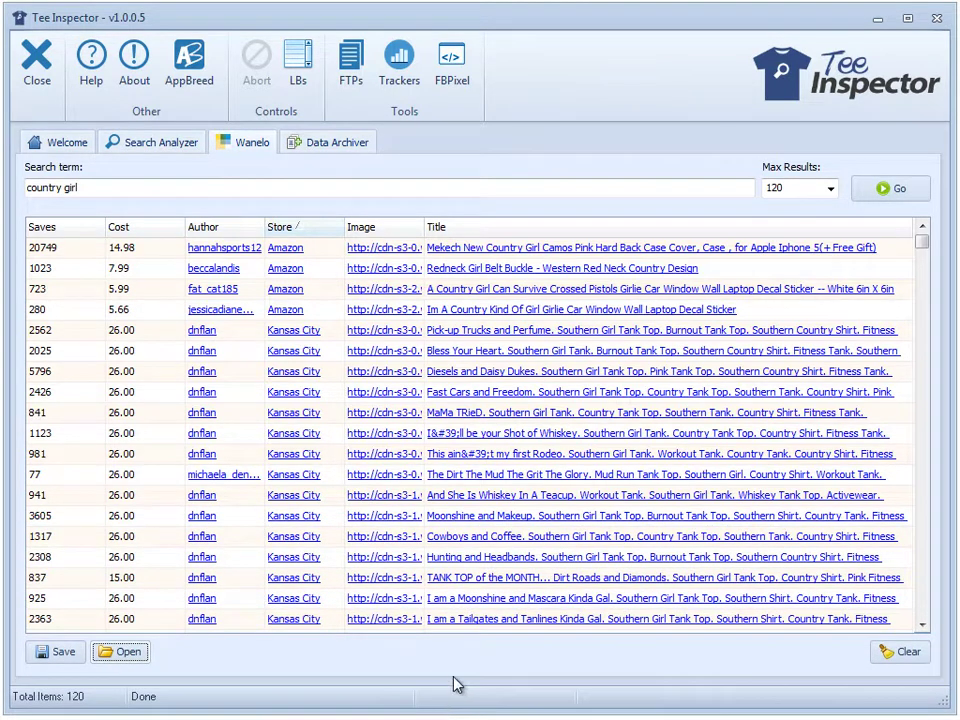